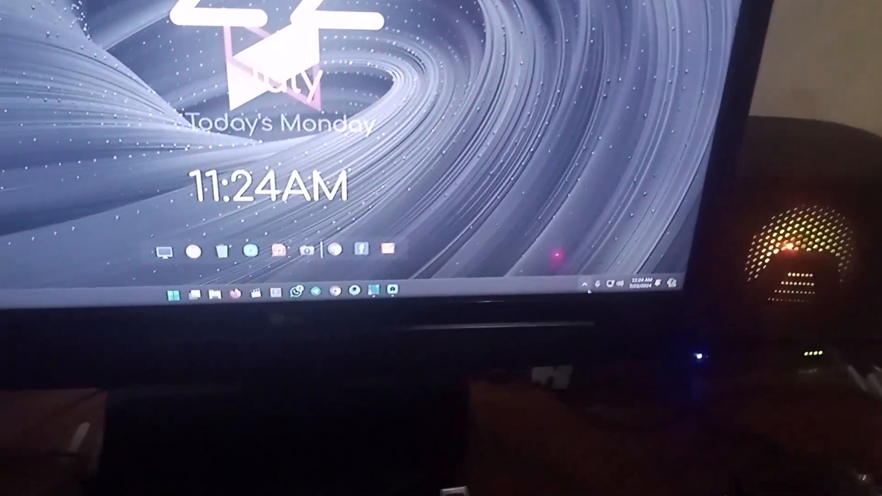
pyautogui.click(564, 296)
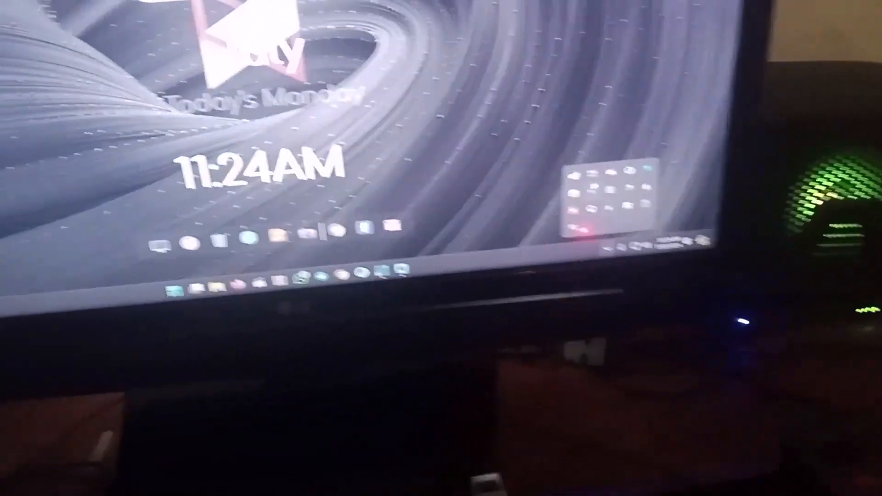
pyautogui.click(594, 220)
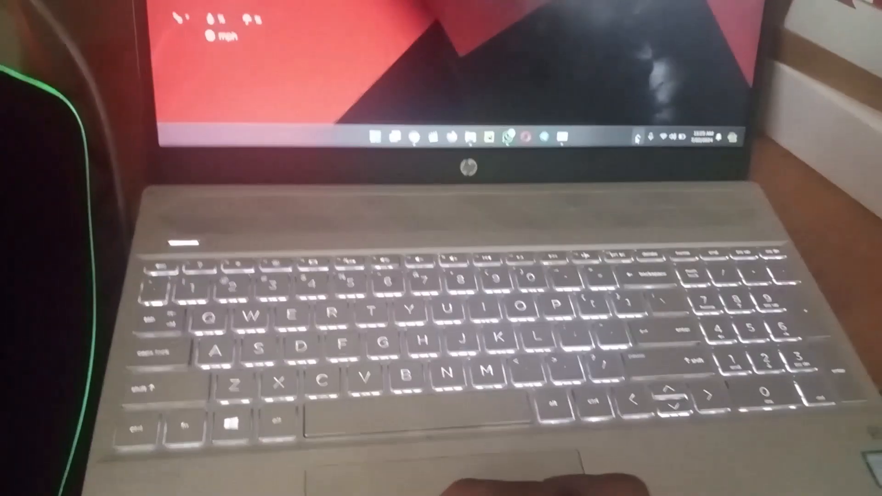
pyautogui.click(634, 107)
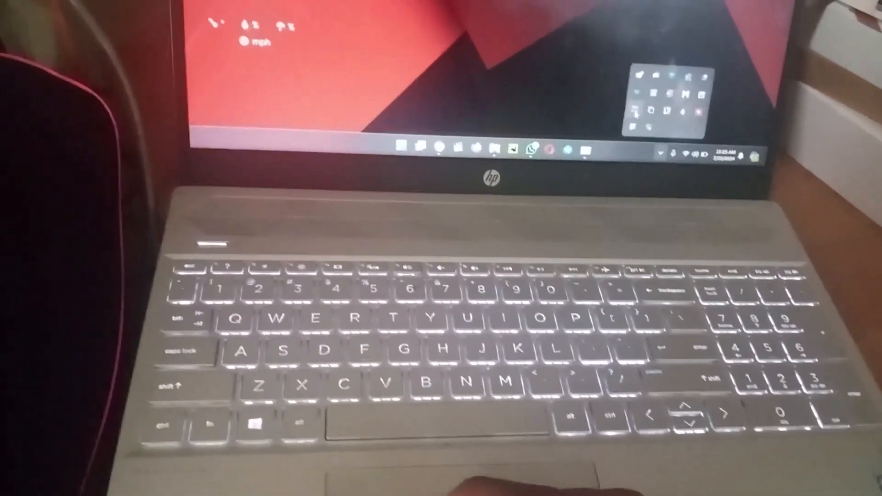
pyautogui.click(620, 95)
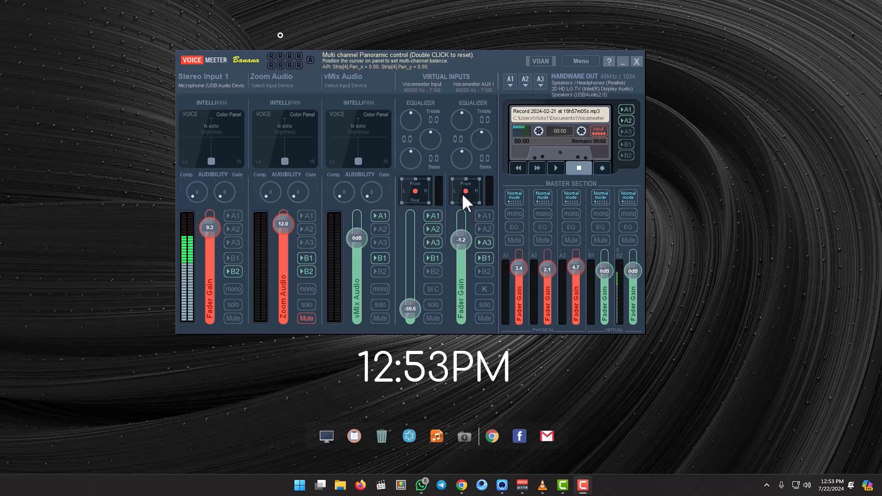
# - Check the available Windows sound output devices and close the list without changing the selected device
pyautogui.click(807, 488)
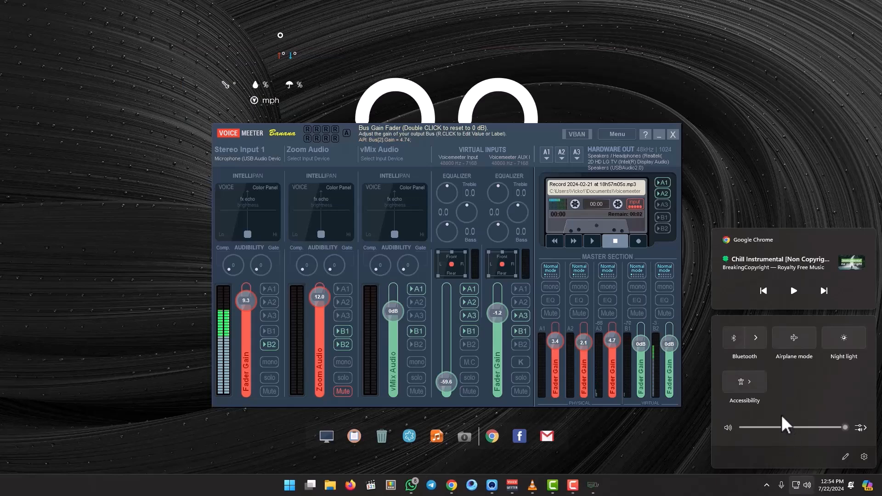
pyautogui.click(860, 428)
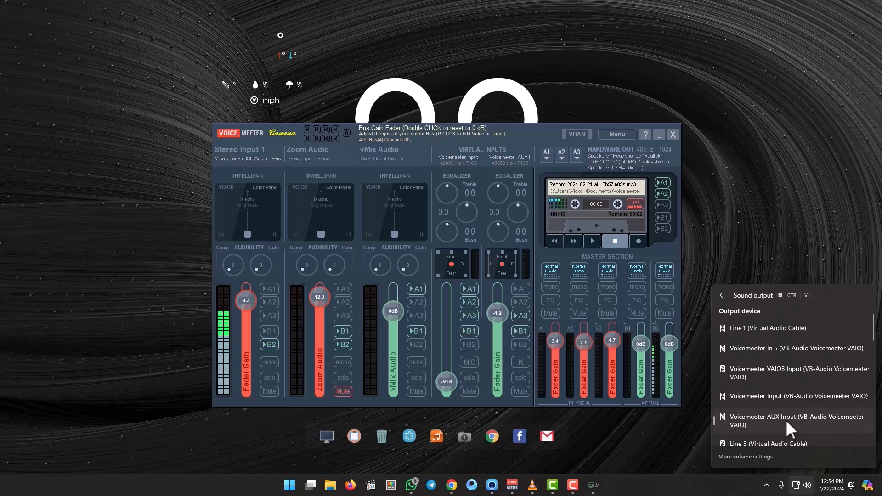
pyautogui.click(741, 225)
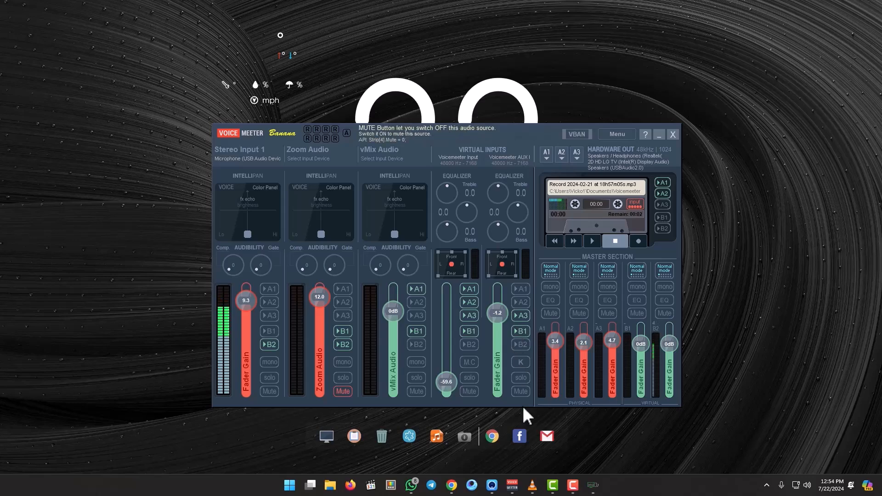
# - Switch to Chrome, play the Chill Instrumental video on YouTube, and bring Voicemeeter Banana back to the front
pyautogui.click(452, 485)
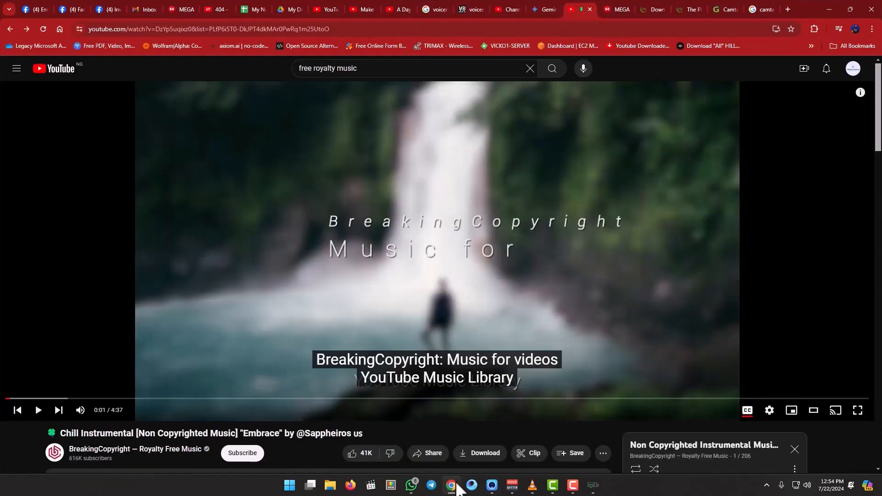
pyautogui.click(37, 415)
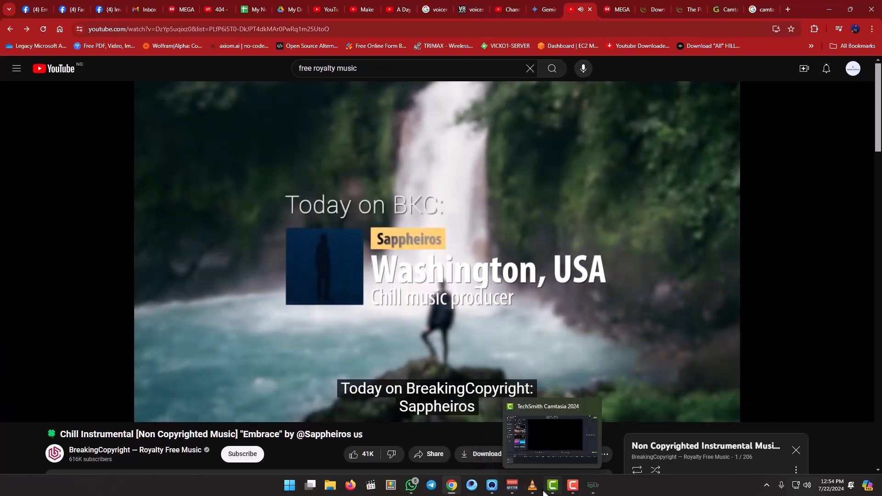
pyautogui.click(513, 487)
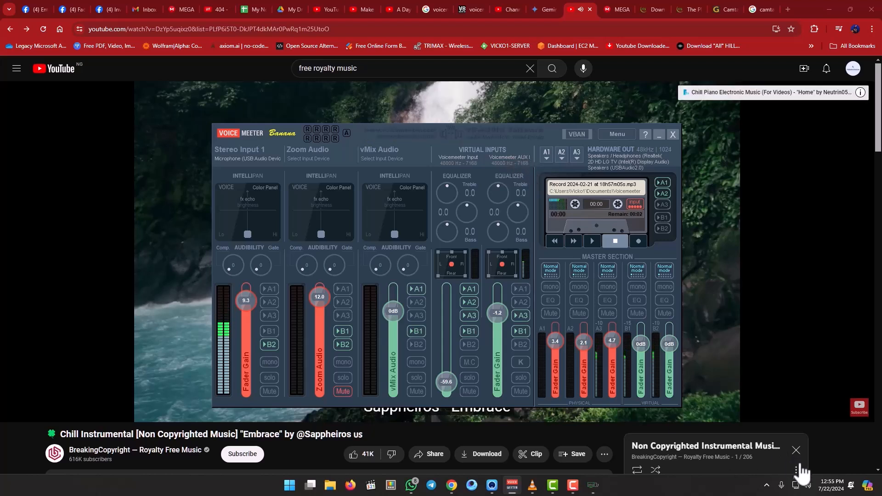
# - Switch the Windows sound output to Voicemeeter Input and raise that strip's fader gain to about -19.7 dB
pyautogui.click(807, 486)
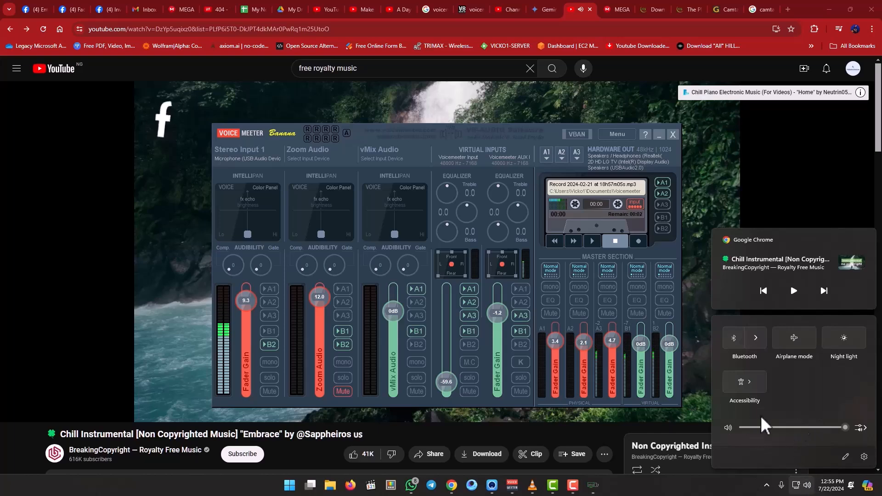
pyautogui.click(862, 428)
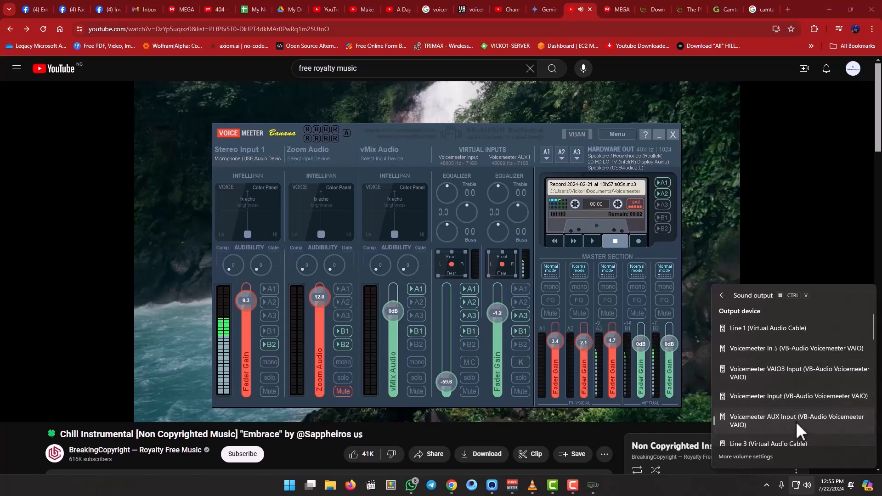
pyautogui.click(806, 348)
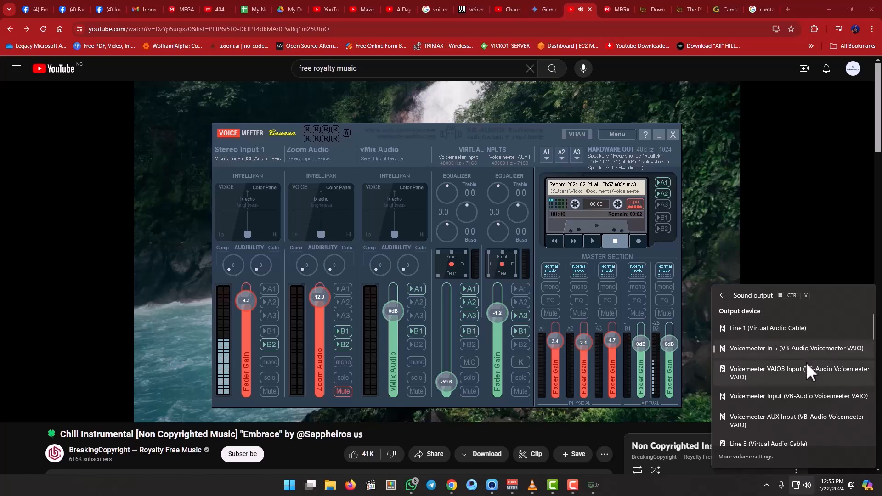
pyautogui.click(792, 399)
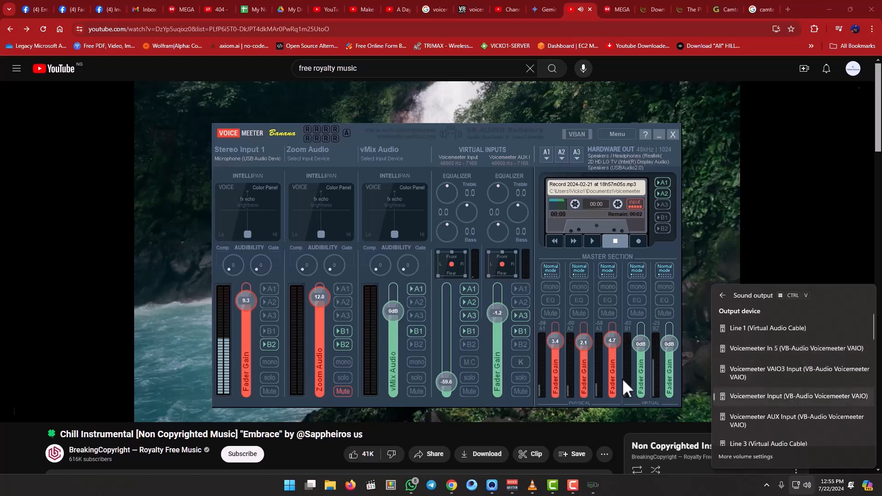
pyautogui.moveTo(442, 384); pyautogui.dragTo(442, 336)
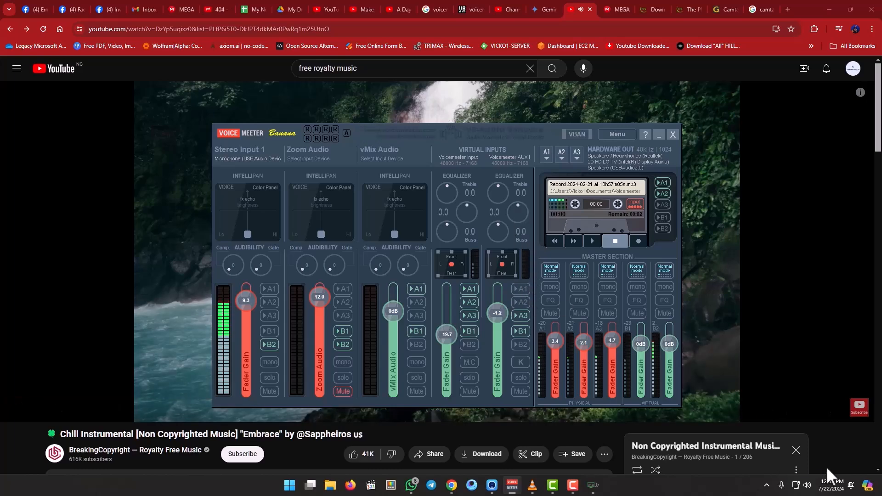
# - Set the Windows sound output to Voicemeeter AUX Input, and pause the YouTube music before minimizing Chrome
pyautogui.click(807, 487)
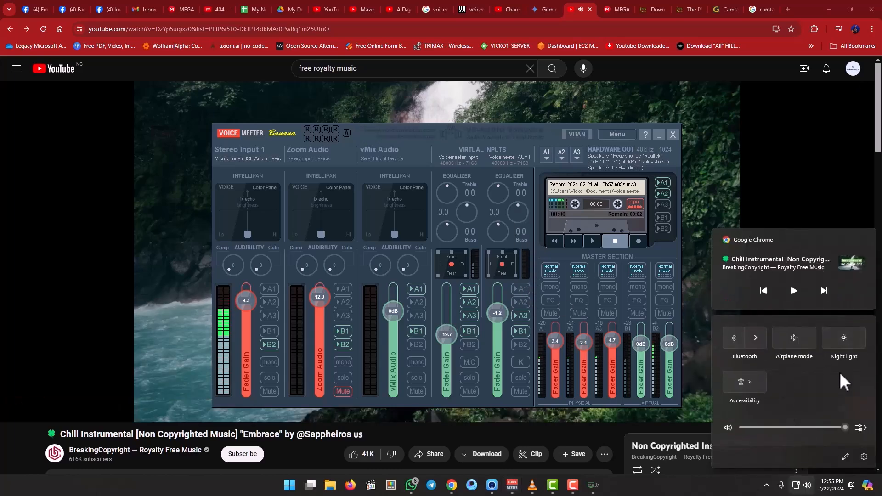
pyautogui.click(860, 429)
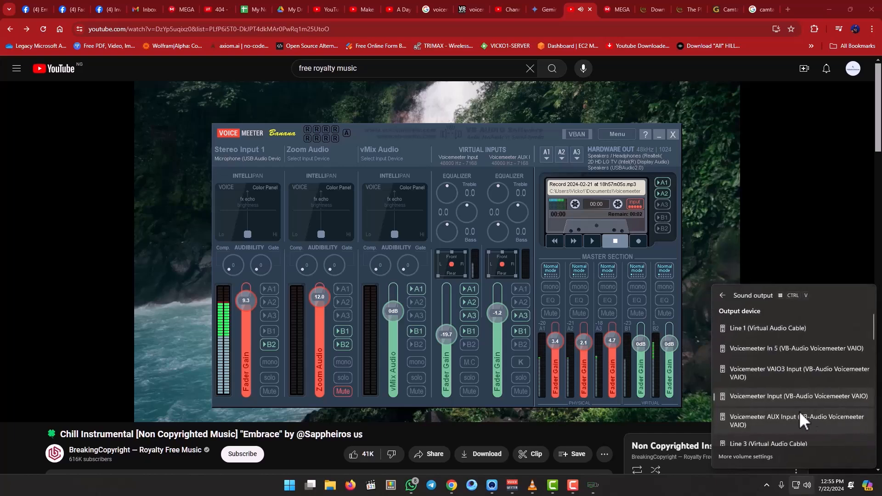
pyautogui.click(792, 419)
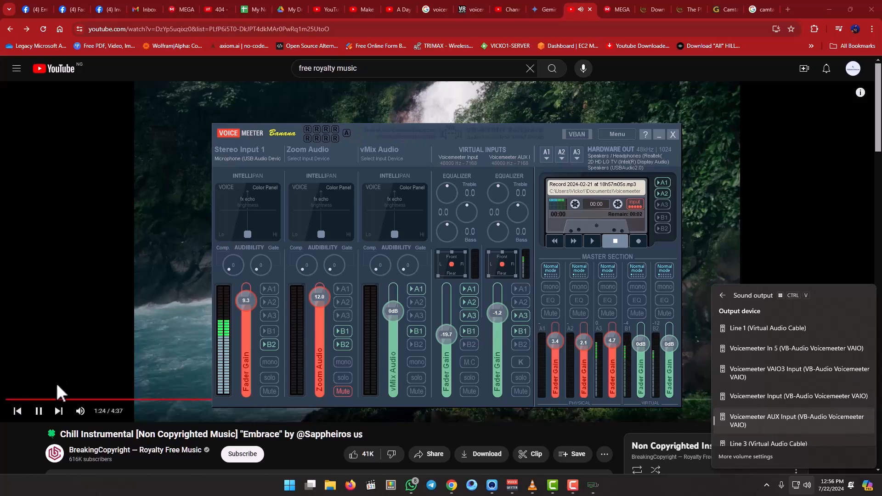
pyautogui.click(38, 411)
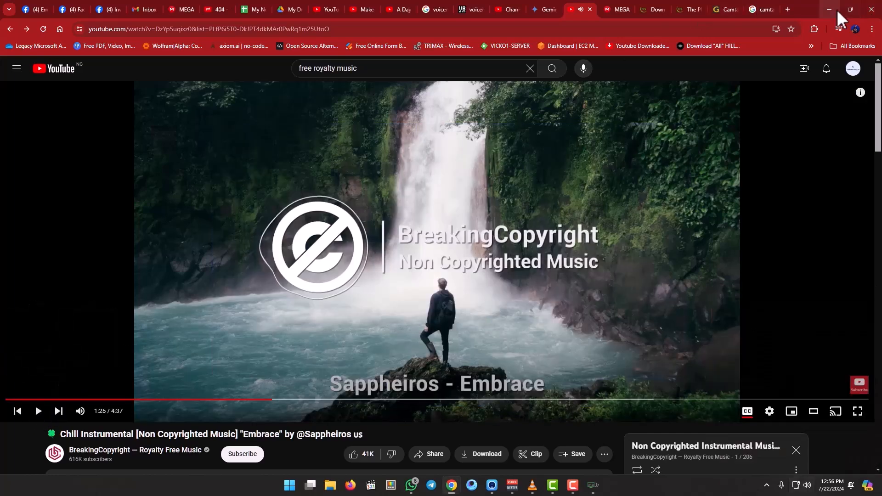
pyautogui.click(831, 9)
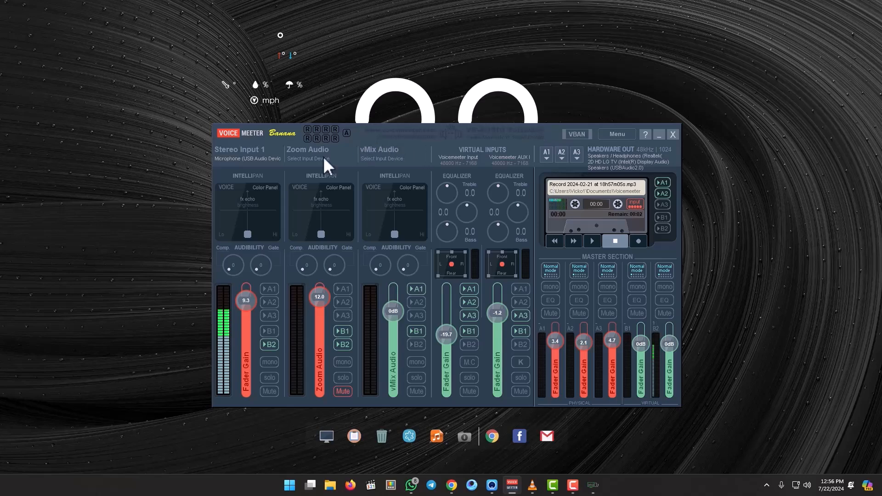
# - Inspect the device choices for Stereo Input 1 and hardware outputs A1 and A2, keeping the current selections
pyautogui.click(255, 158)
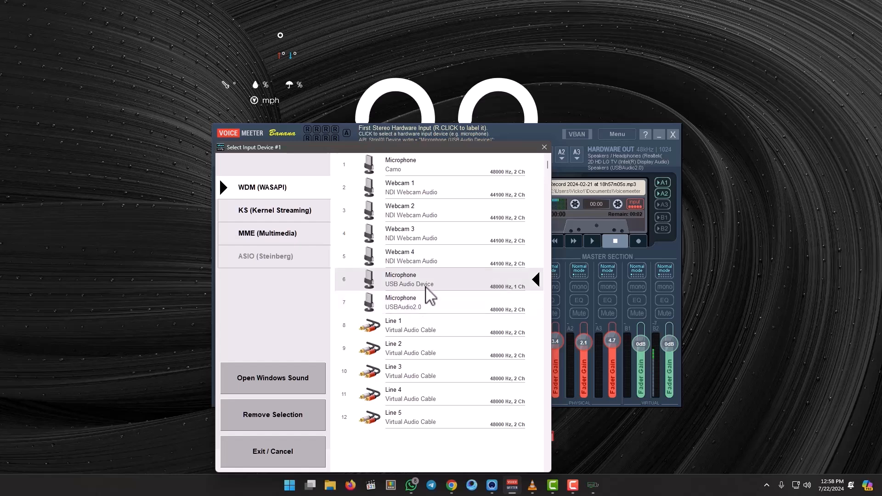
pyautogui.click(282, 460)
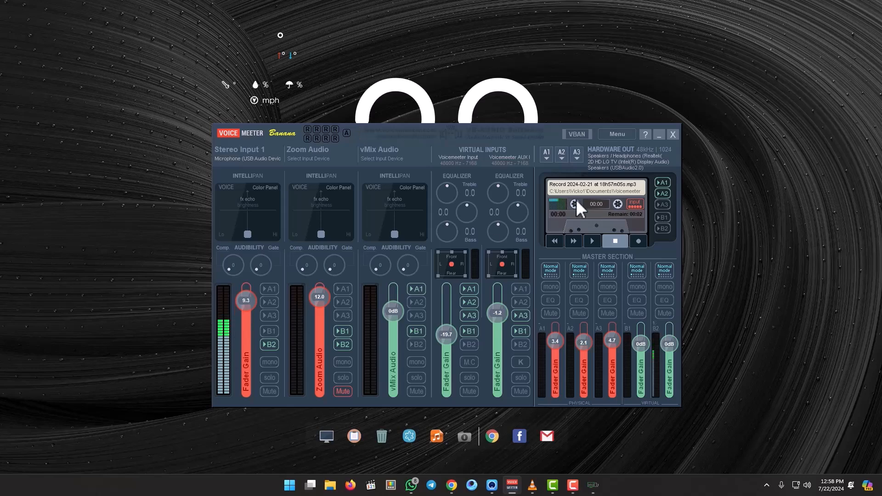
pyautogui.click(547, 155)
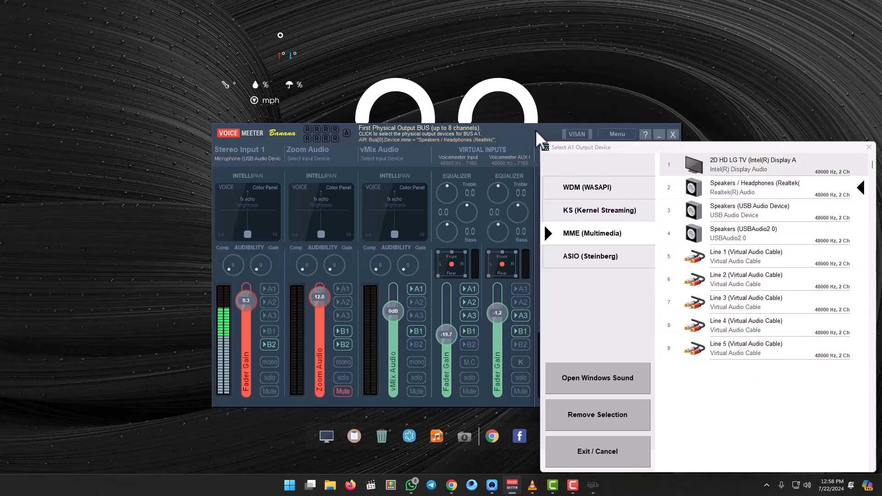
pyautogui.click(624, 447)
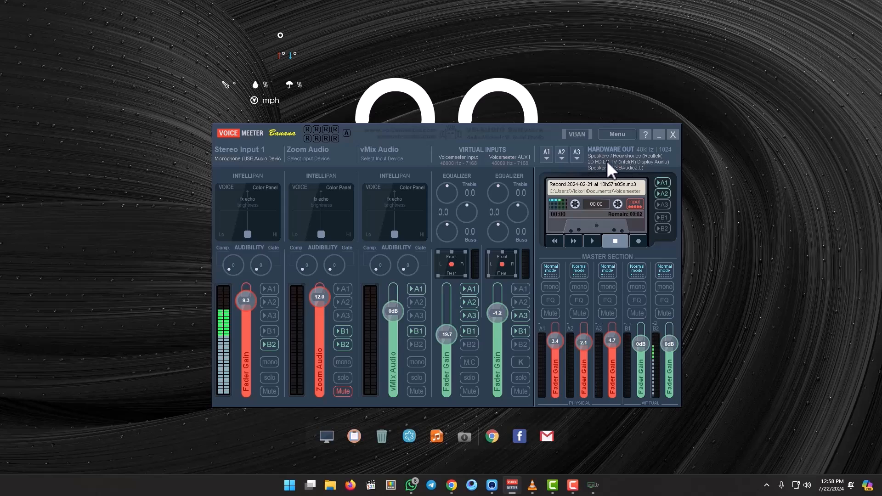
pyautogui.click(562, 153)
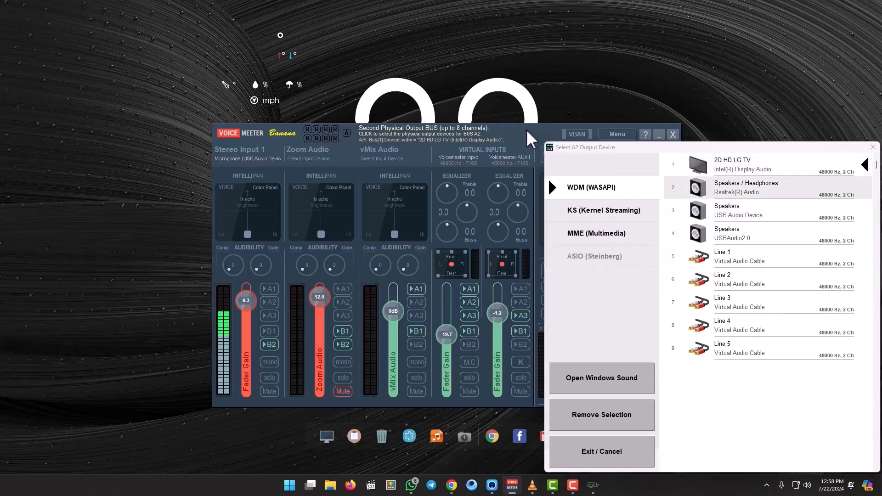
pyautogui.click(873, 147)
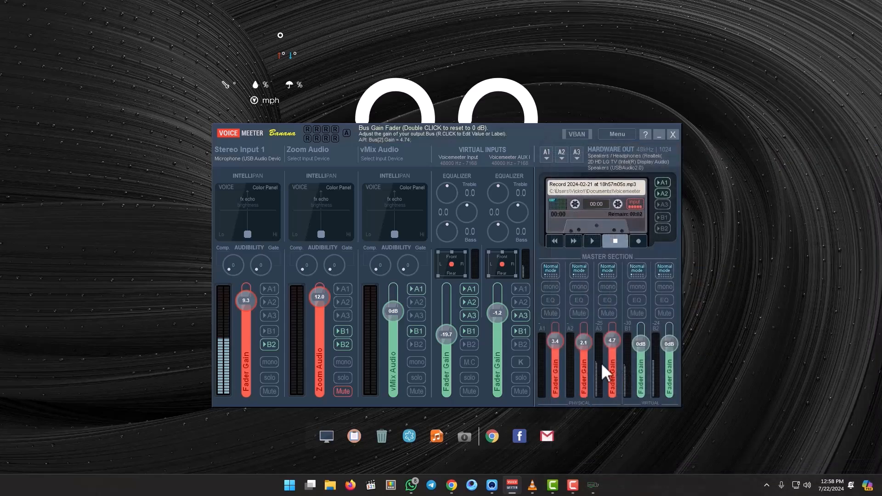
# - Switch to Chrome, resume the YouTube music, and minimize the browser to return to Voicemeeter Banana
pyautogui.moveTo(570, 491)
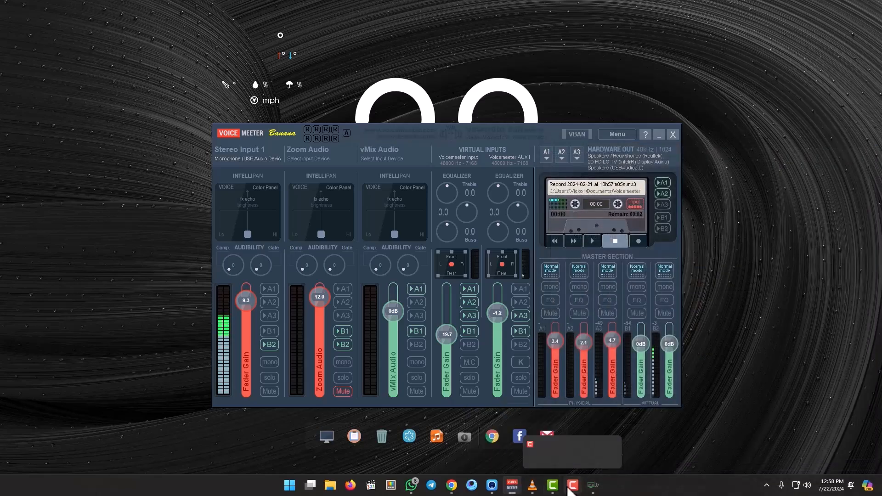
pyautogui.click(451, 485)
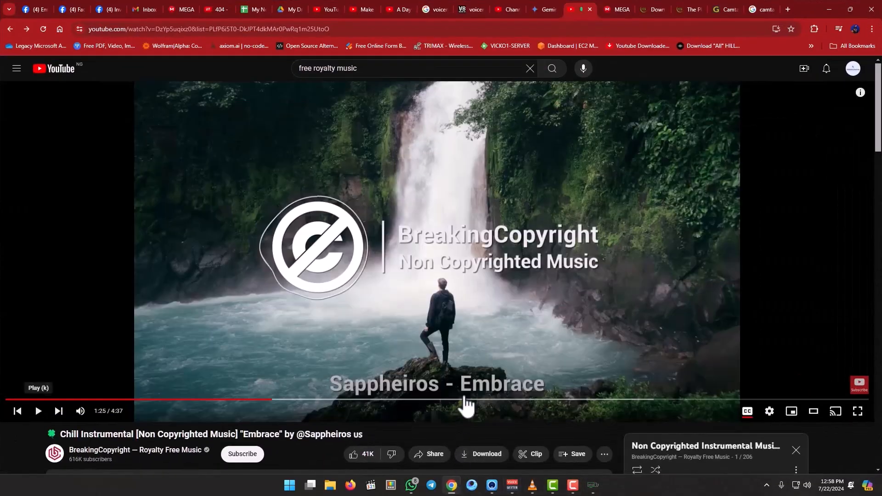
pyautogui.click(38, 411)
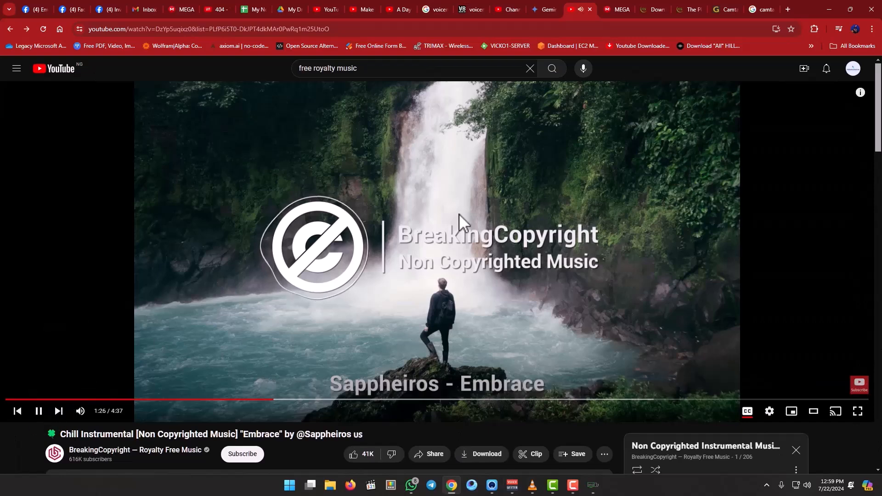
pyautogui.click(830, 8)
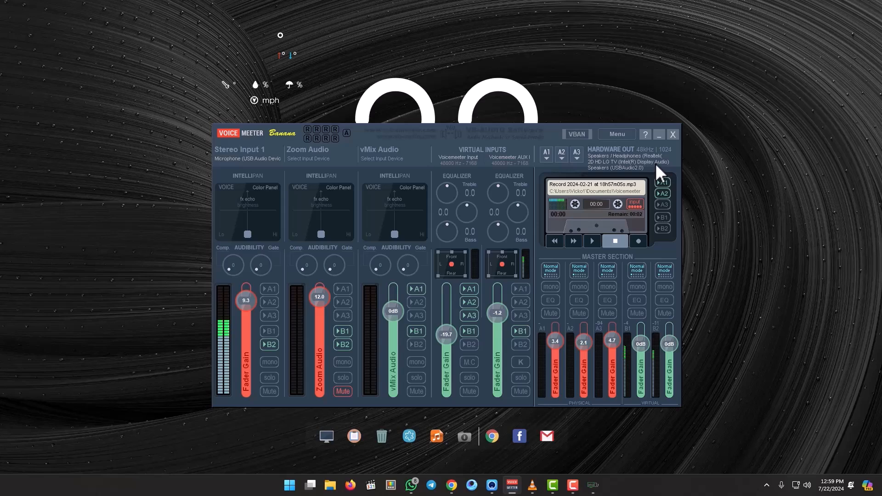
# - Try routing the Voicemeeter AUX Input strip to different hardware outputs among A1, A2 and A3, and raise its fader gain to 12.0 dB
pyautogui.click(519, 302)
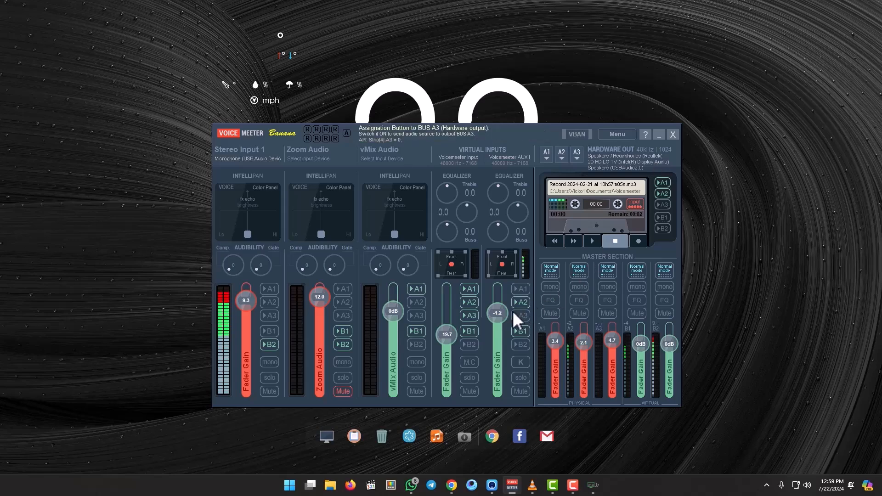
pyautogui.moveTo(502, 313); pyautogui.dragTo(500, 325)
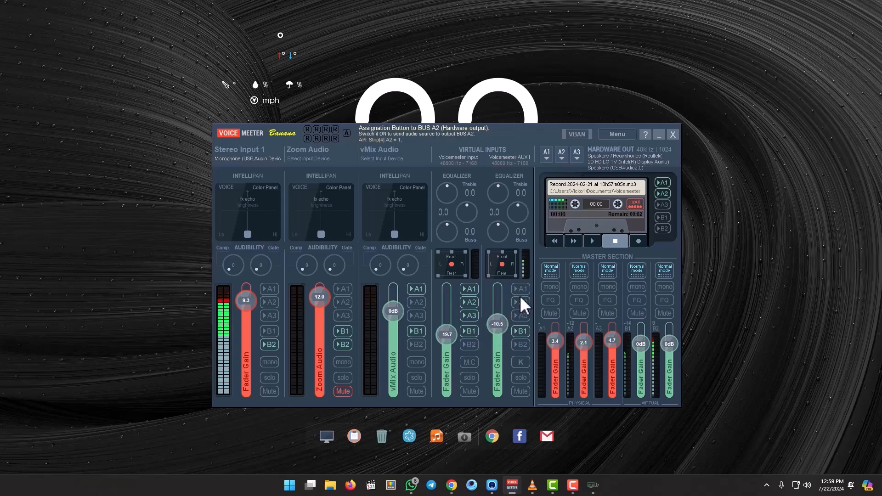
pyautogui.moveTo(500, 329); pyautogui.dragTo(501, 311)
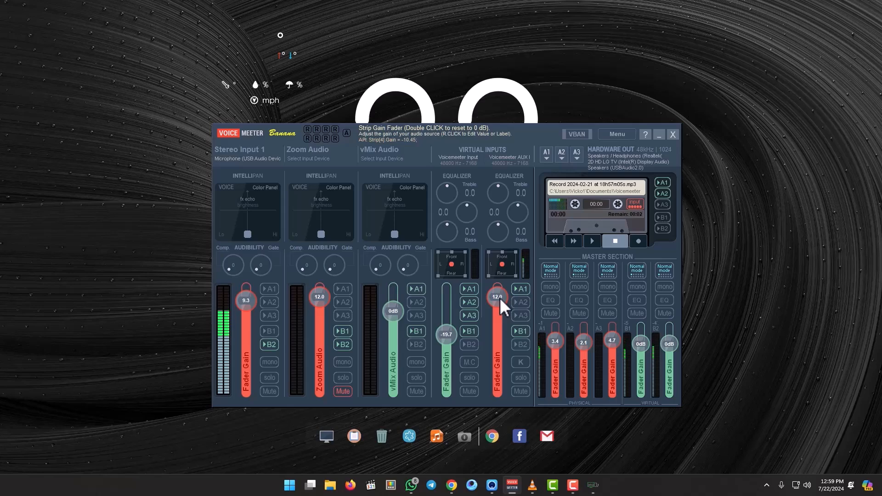
pyautogui.click(524, 318)
pyautogui.click(525, 290)
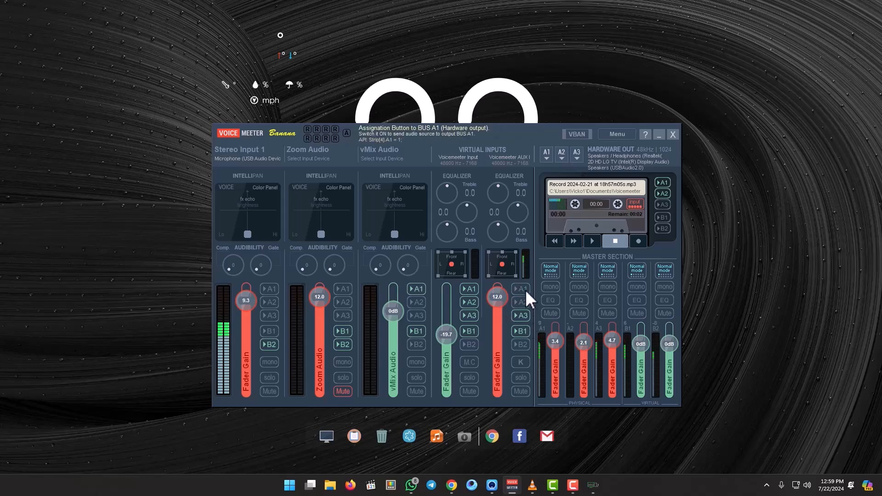
# - Switch to Chrome and pause the Chill Instrumental video on YouTube
pyautogui.click(451, 486)
pyautogui.click(39, 411)
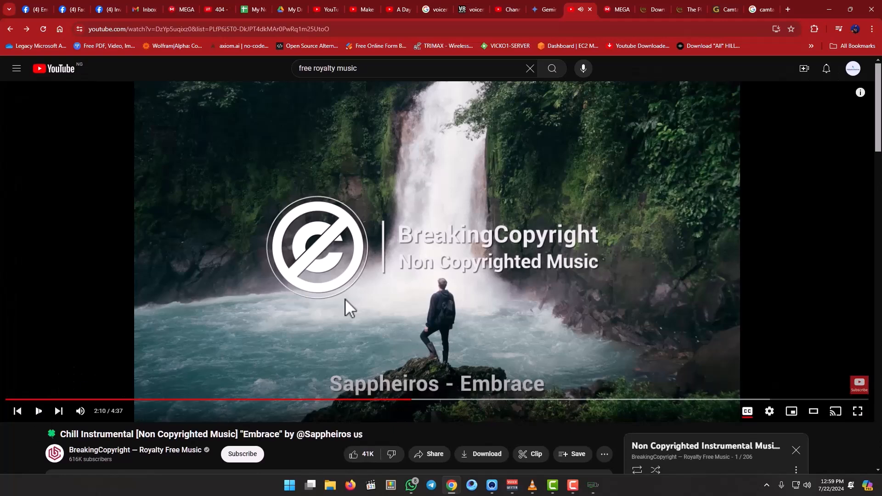
# - Minimize Chrome, open Voicemeeter's VBAN network configuration, and place its window where the incoming and outgoing stream lists are fully visible
pyautogui.click(830, 4)
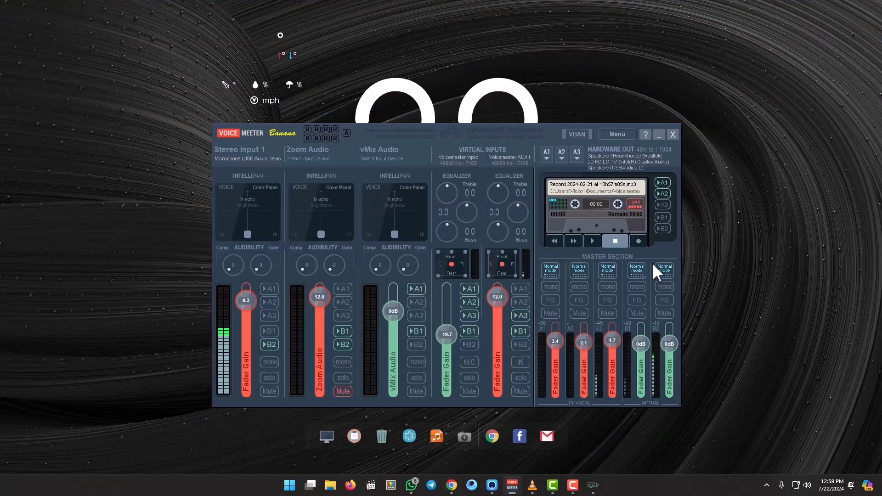
pyautogui.click(578, 134)
pyautogui.moveTo(692, 112); pyautogui.dragTo(360, 71)
pyautogui.click(551, 129)
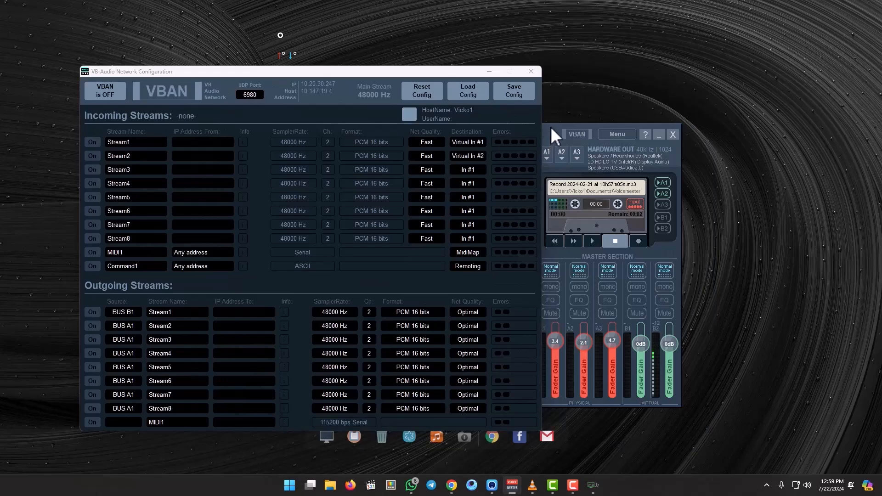
pyautogui.click(488, 72)
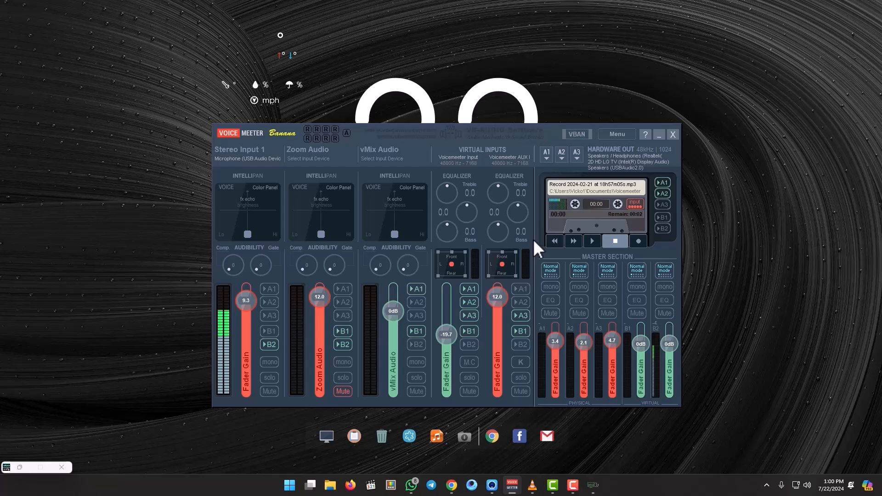
pyautogui.click(573, 136)
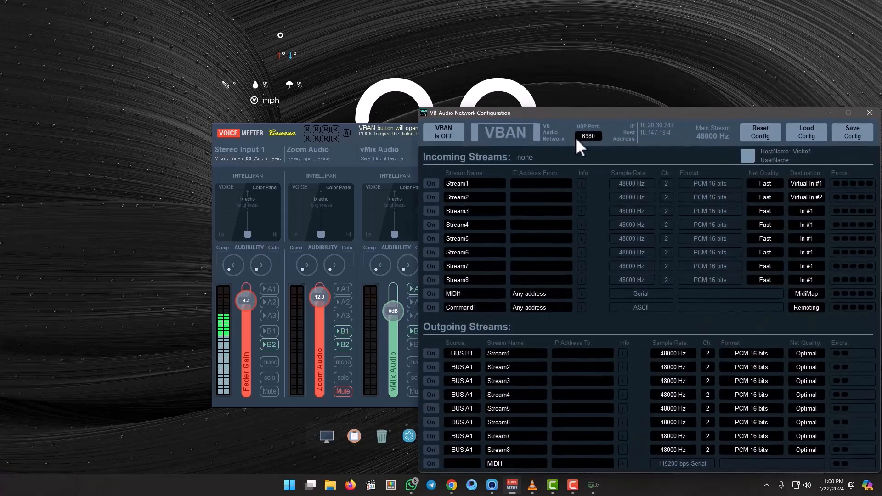
pyautogui.moveTo(658, 109); pyautogui.dragTo(473, 62)
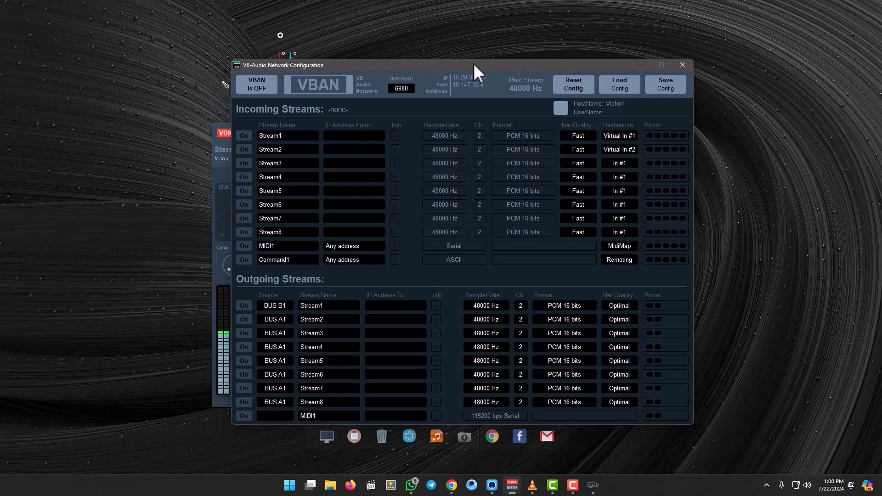
# - Check the computer's IPv4 address in the Ethernet 2 connection details through File Explorer's network properties, and close the windows opened for it
pyautogui.click(332, 490)
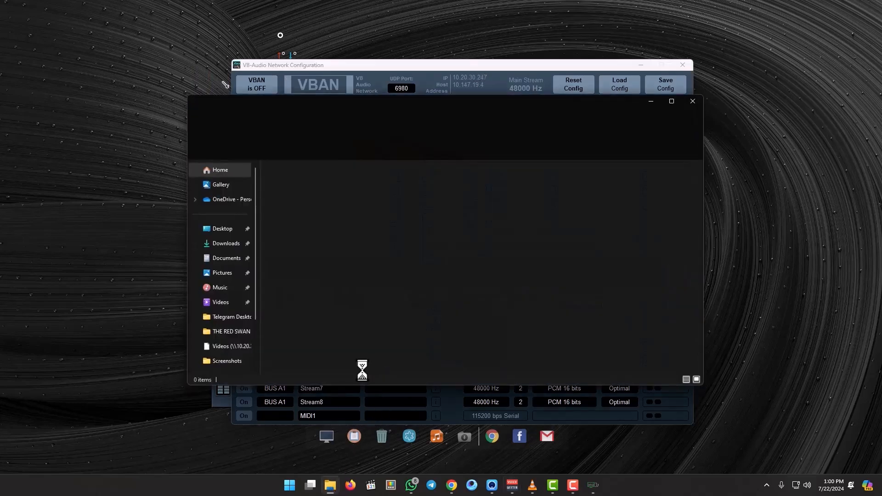
pyautogui.moveTo(256, 261); pyautogui.dragTo(253, 362)
pyautogui.rightClick(219, 344)
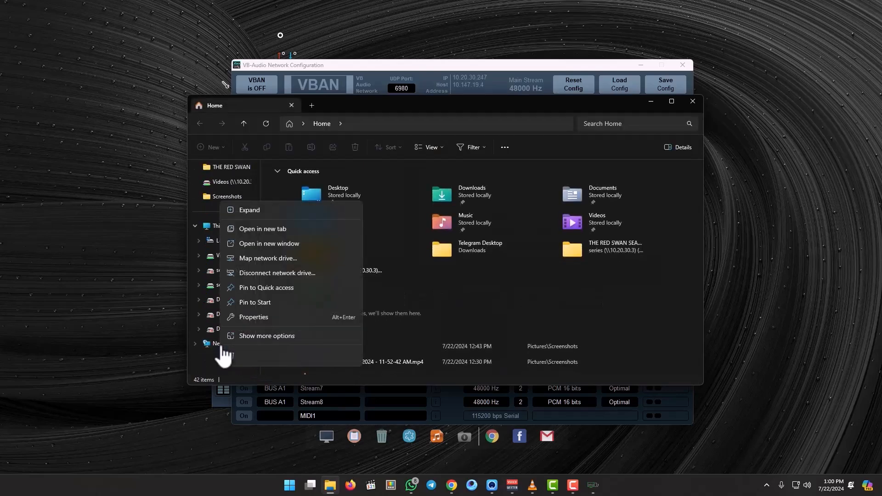
pyautogui.click(247, 320)
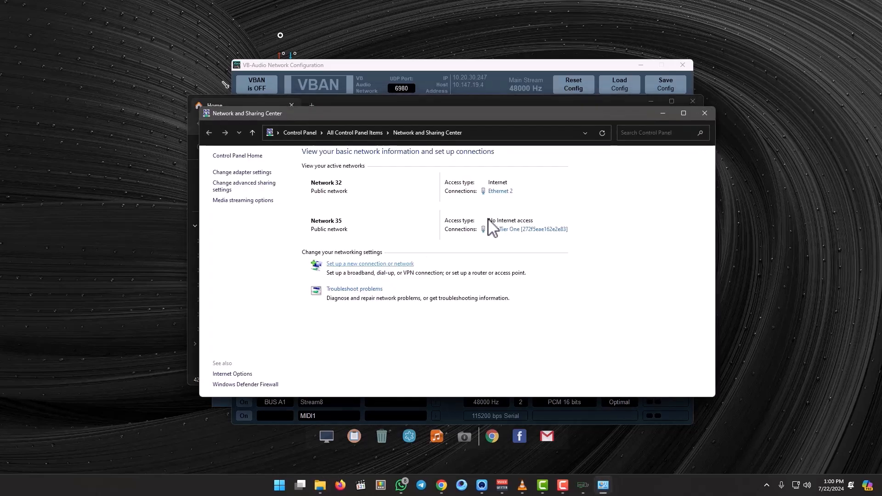
pyautogui.click(504, 192)
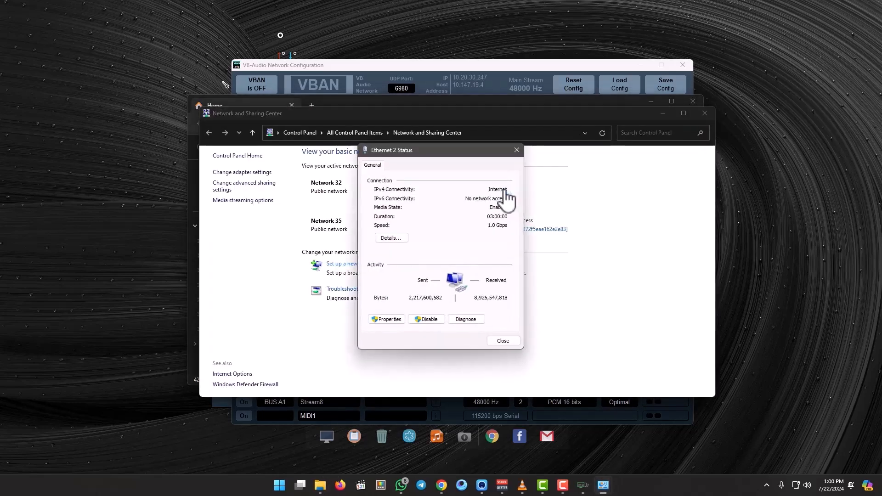
pyautogui.click(389, 240)
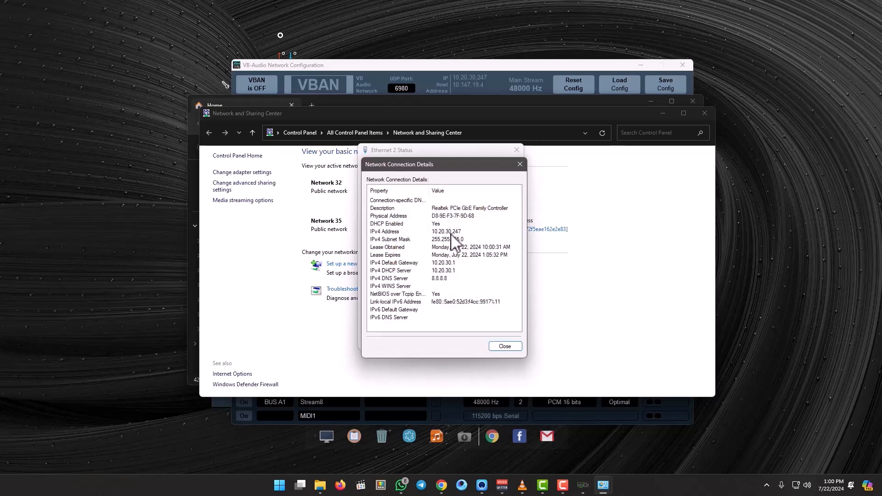
pyautogui.click(516, 150)
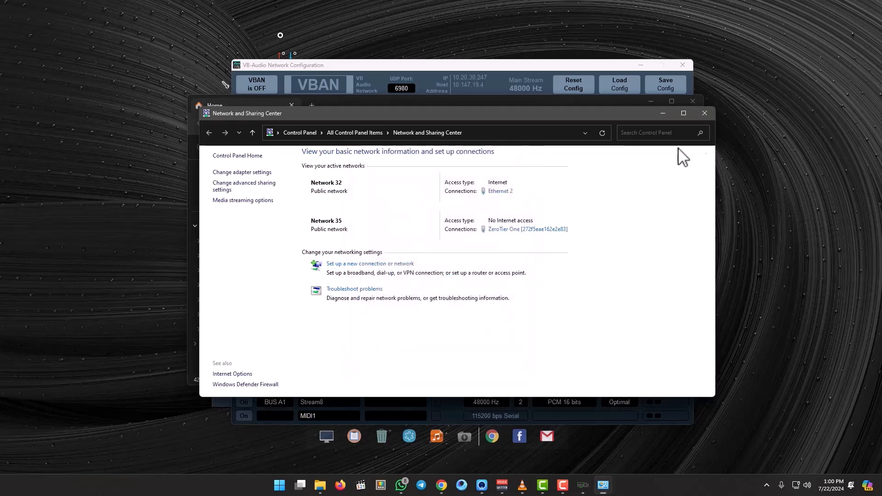
pyautogui.click(710, 114)
pyautogui.click(692, 102)
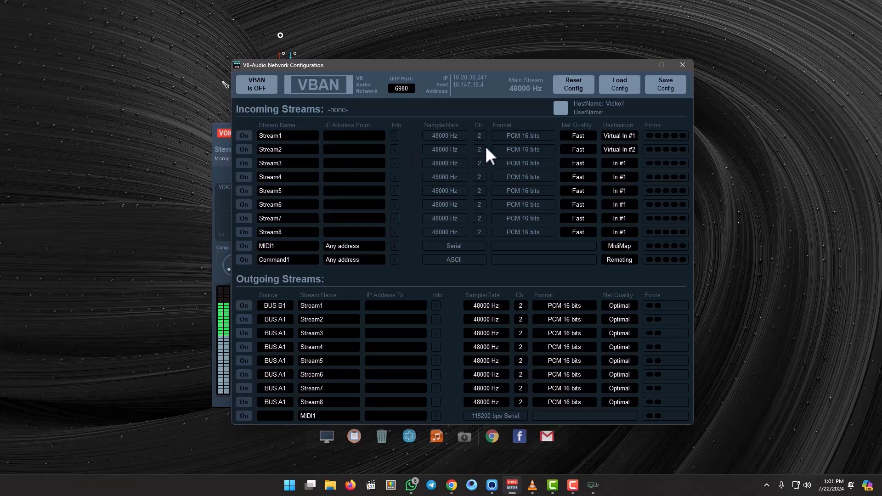
# - Arrange the Voicemeeter mixer and the VBAN configuration window side by side, keeping the input strips in view
pyautogui.moveTo(473, 62); pyautogui.dragTo(649, 76)
pyautogui.click(817, 79)
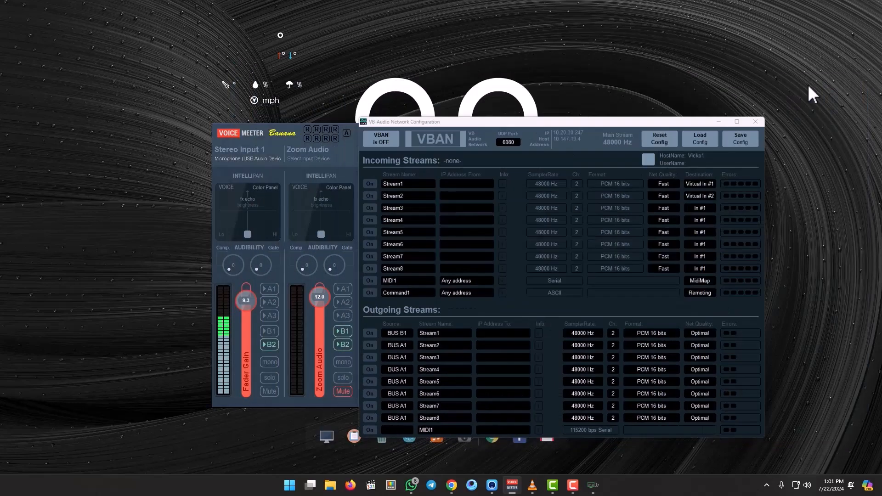
pyautogui.moveTo(521, 125); pyautogui.dragTo(387, 91)
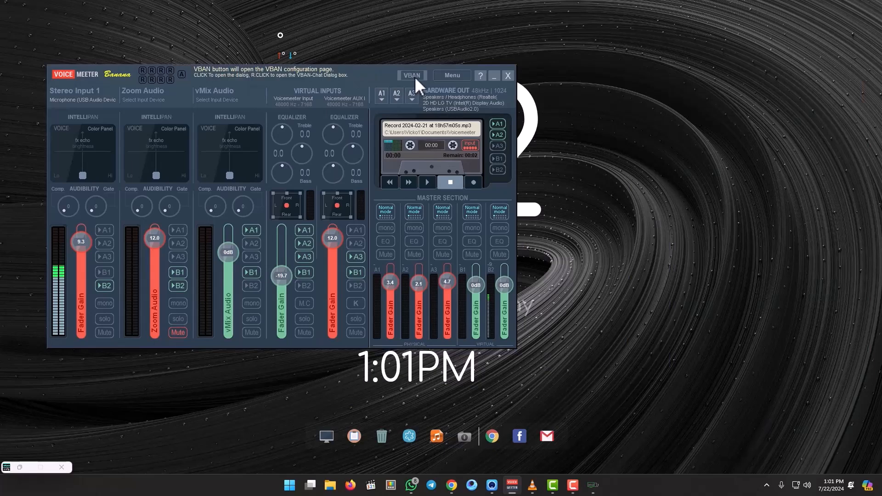
pyautogui.click(415, 76)
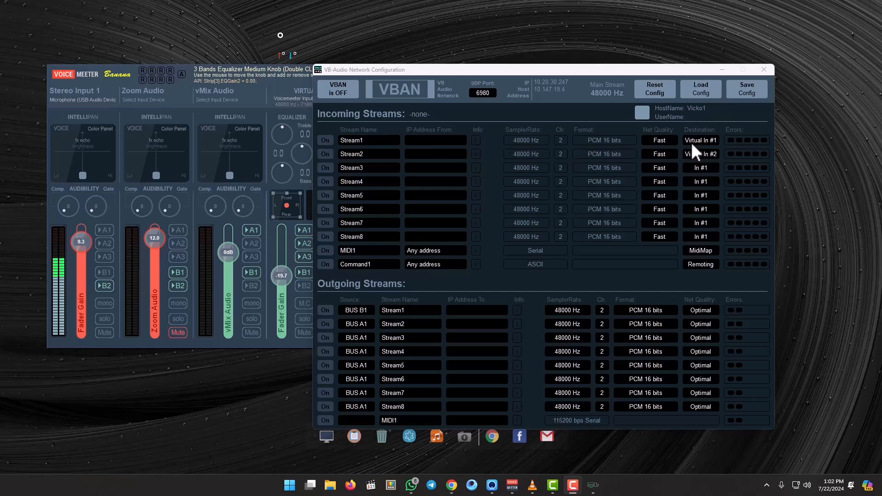
pyautogui.moveTo(581, 70); pyautogui.dragTo(658, 65)
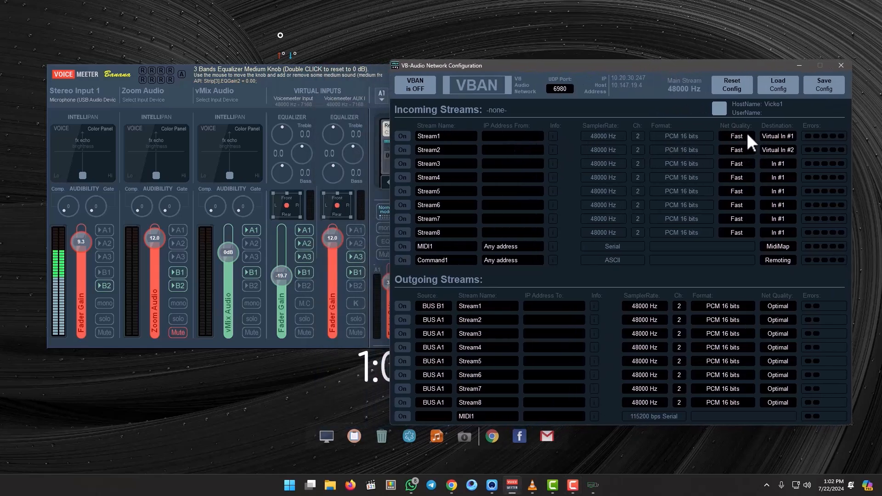
# - Try In #1, In #2 and In #3 as the destination of incoming Stream1 and return it to Virtual In #1
pyautogui.click(786, 135)
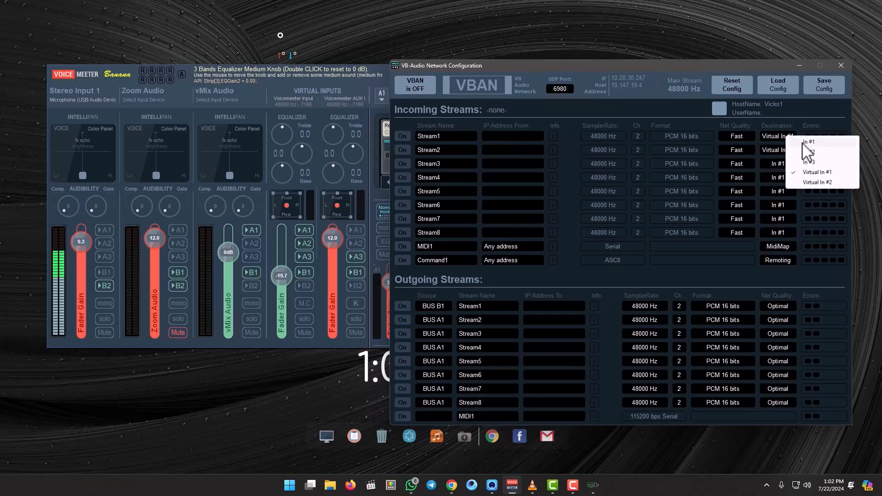
pyautogui.click(804, 142)
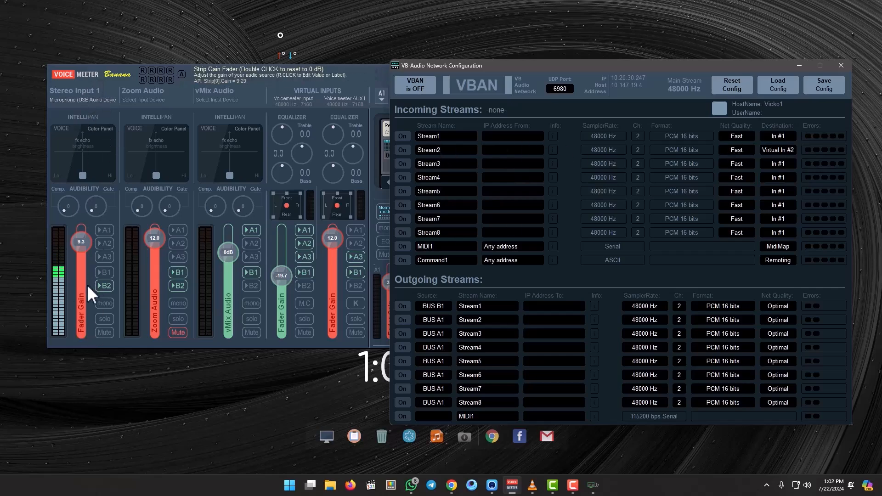
pyautogui.click(102, 282)
pyautogui.click(776, 135)
pyautogui.click(785, 150)
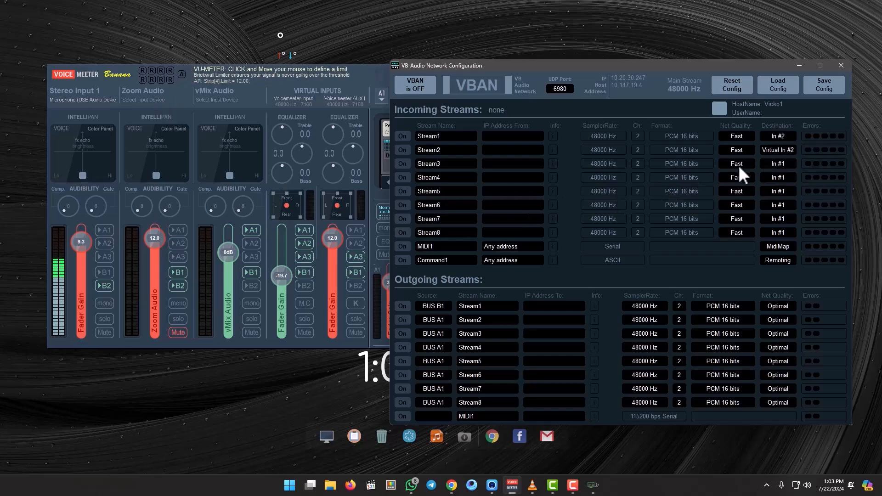
pyautogui.click(772, 136)
pyautogui.click(783, 163)
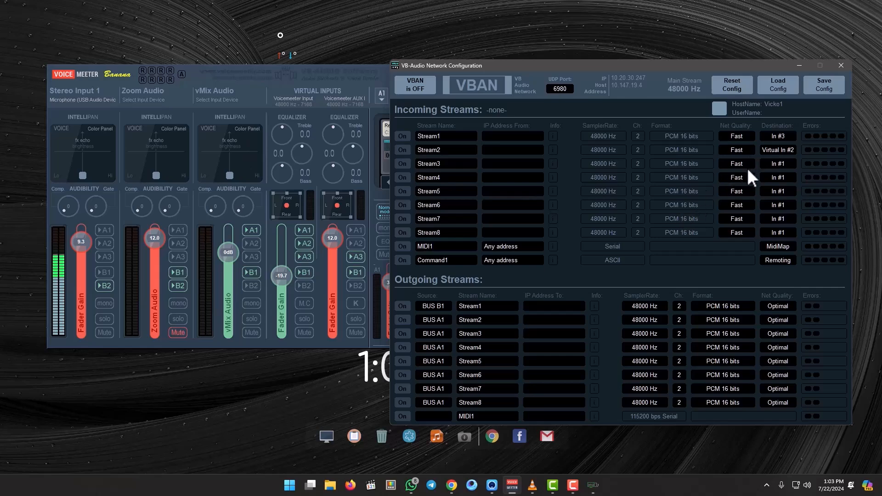
pyautogui.click(783, 137)
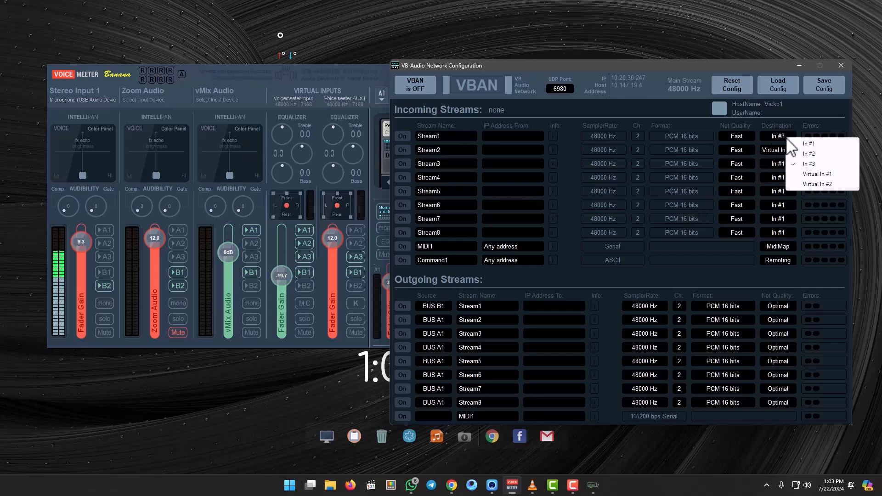
pyautogui.click(810, 174)
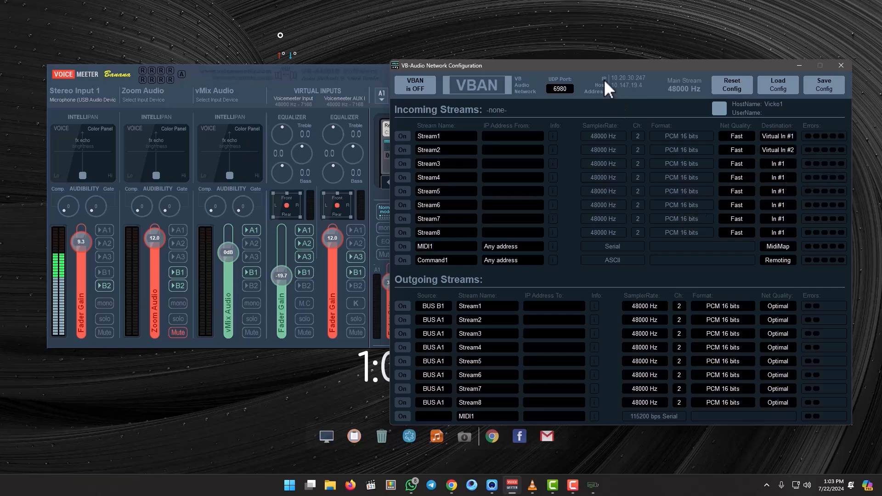
# - Examine the VBAN stream lists alongside the mixer's virtual inputs, bus assignments and master section, repositioning both windows as needed
pyautogui.moveTo(599, 63); pyautogui.dragTo(571, 70)
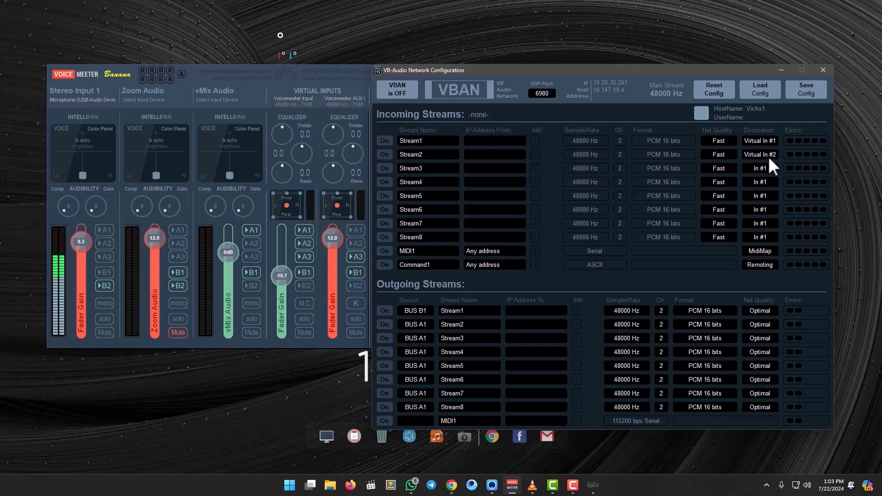
pyautogui.moveTo(564, 72); pyautogui.dragTo(640, 71)
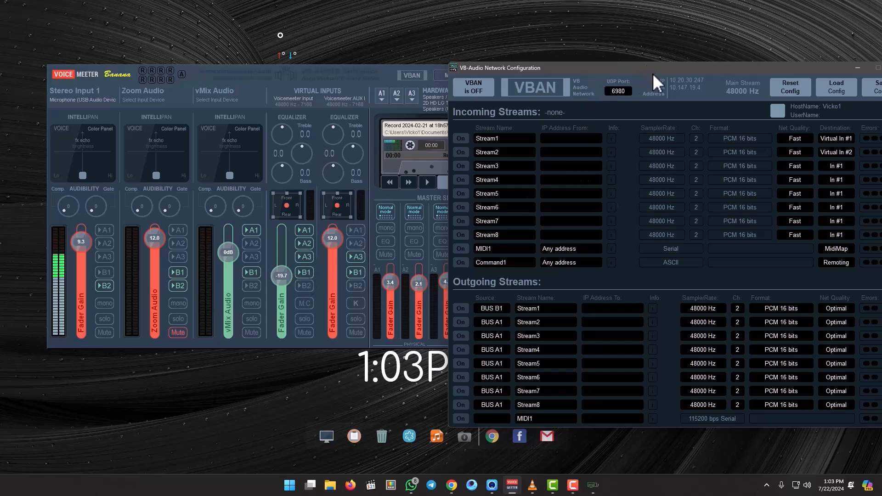
pyautogui.moveTo(662, 65); pyautogui.dragTo(495, 35)
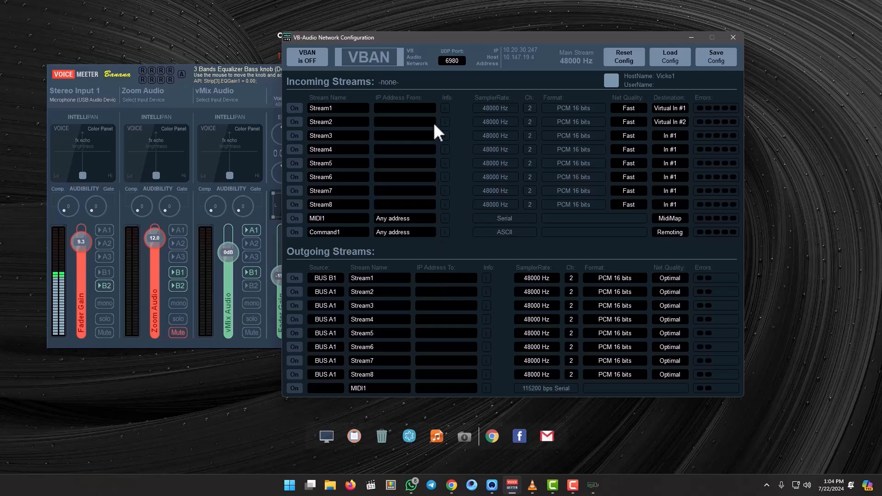
pyautogui.moveTo(429, 40); pyautogui.dragTo(498, 43)
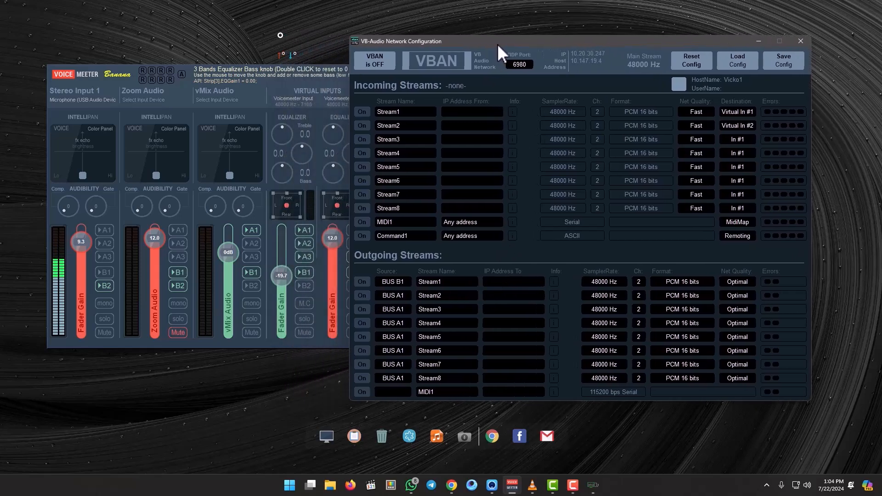
pyautogui.click(259, 92)
pyautogui.moveTo(410, 40); pyautogui.dragTo(474, 31)
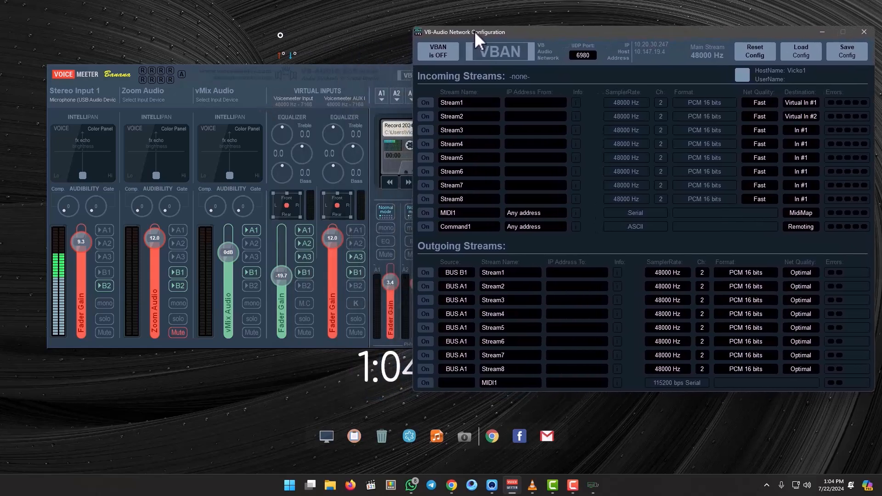
pyautogui.click(103, 285)
pyautogui.moveTo(353, 78); pyautogui.dragTo(338, 61)
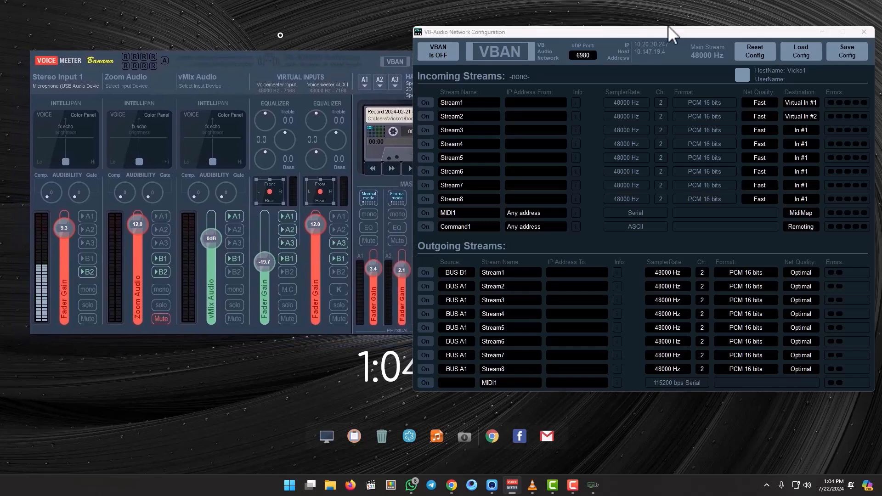
pyautogui.moveTo(664, 30); pyautogui.dragTo(467, 365)
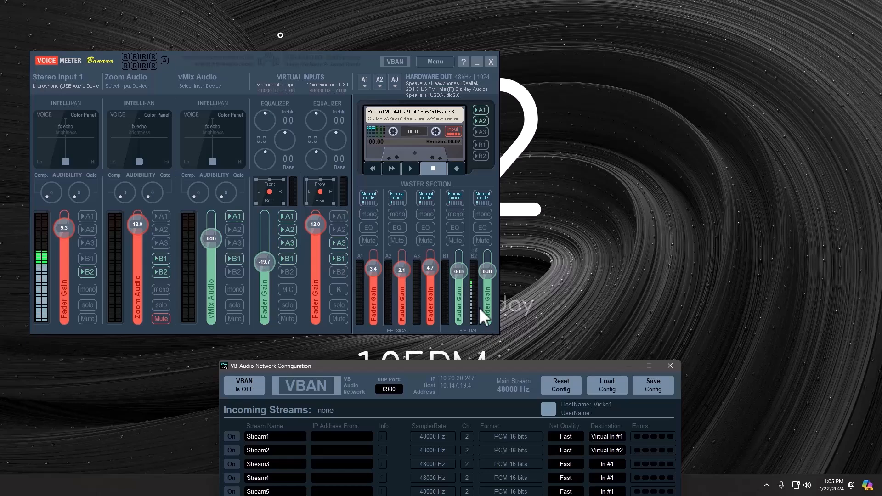
pyautogui.moveTo(477, 365); pyautogui.dragTo(597, 35)
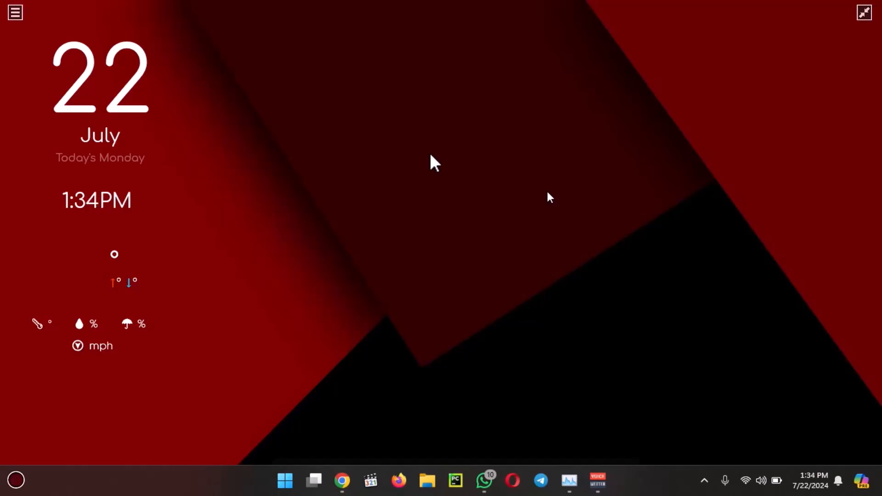
# - Bring up Voicemeeter Banana on the second computer and minimize its VBAN configuration window to show the full mixer
pyautogui.click(600, 480)
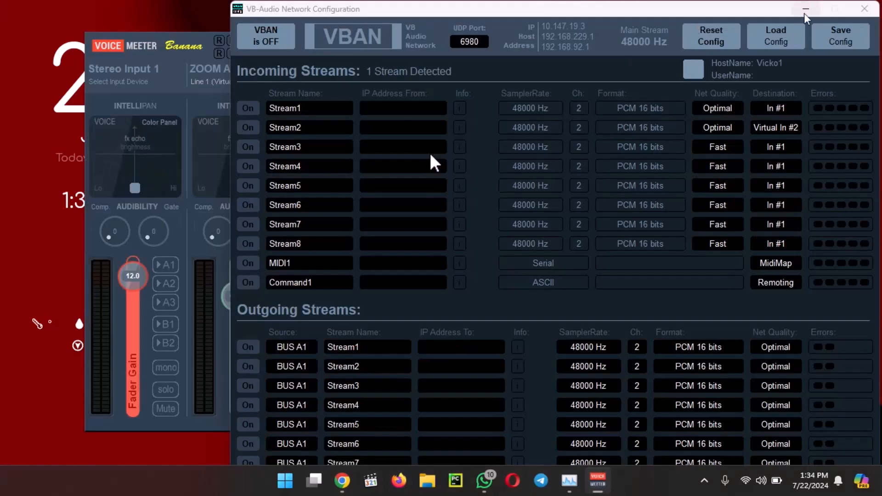
pyautogui.moveTo(691, 15); pyautogui.dragTo(636, 55)
pyautogui.click(805, 51)
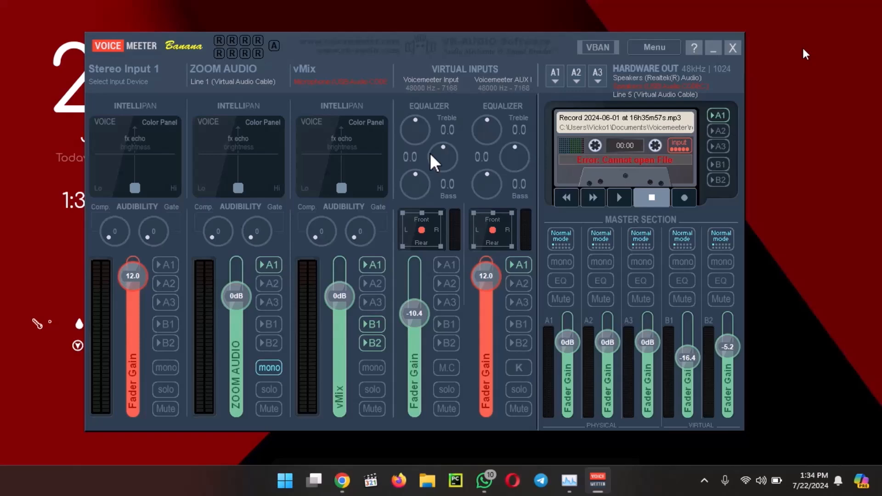
# - Open the VBAN configuration, move its window over the mixer and open incoming Stream1's source IP address for editing
pyautogui.click(596, 49)
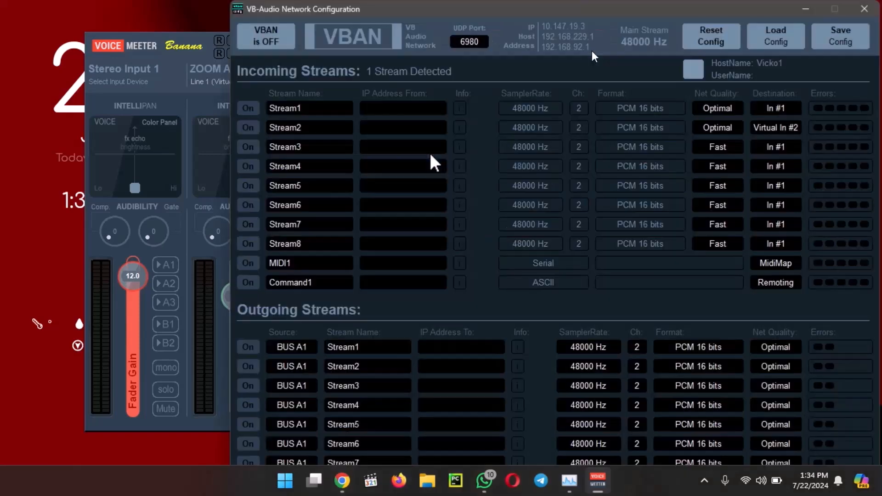
pyautogui.moveTo(594, 12); pyautogui.dragTo(495, 48)
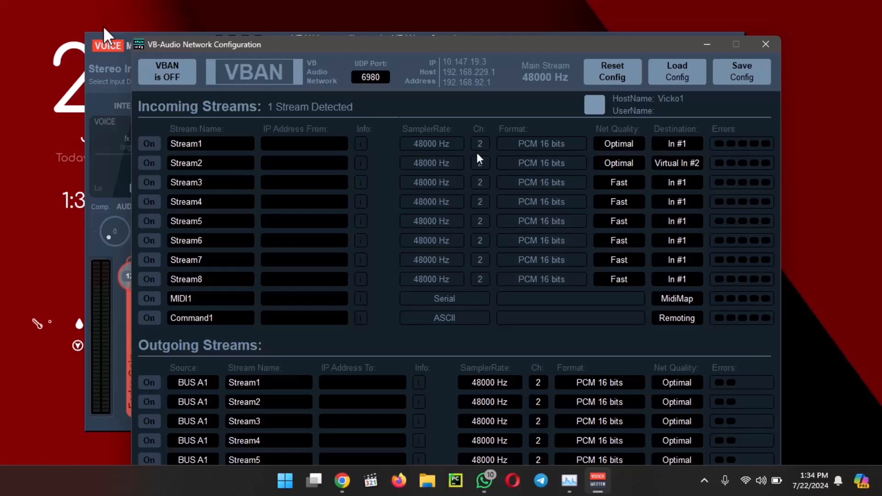
pyautogui.click(301, 146)
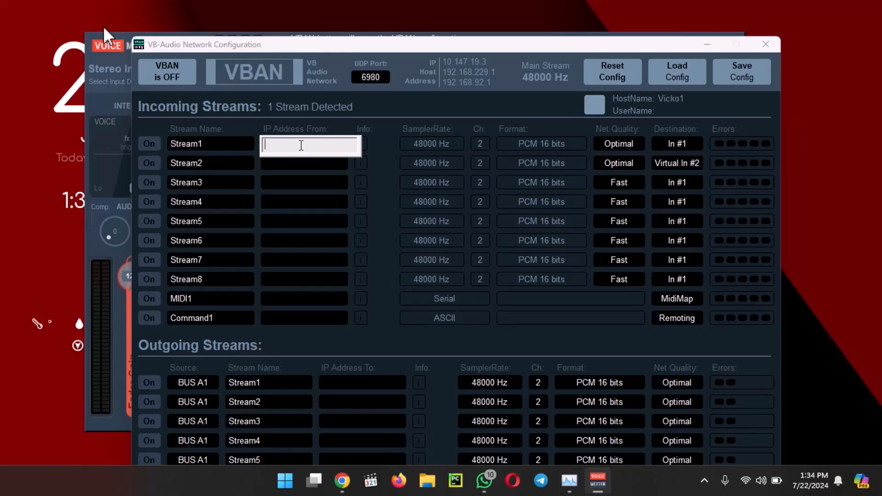
# - Look up this computer's Wi-Fi IPv4 address in the network connection details and return to the VBAN configuration
pyautogui.click(424, 481)
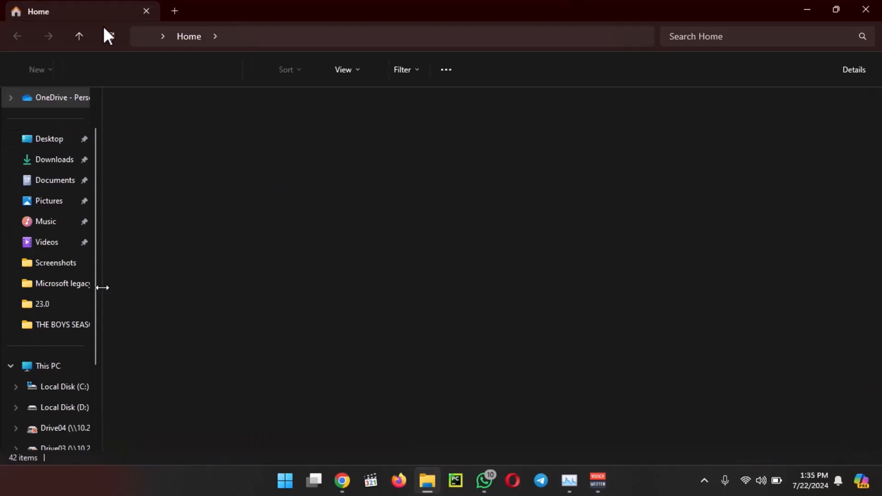
pyautogui.scroll(-2, 88, 414)
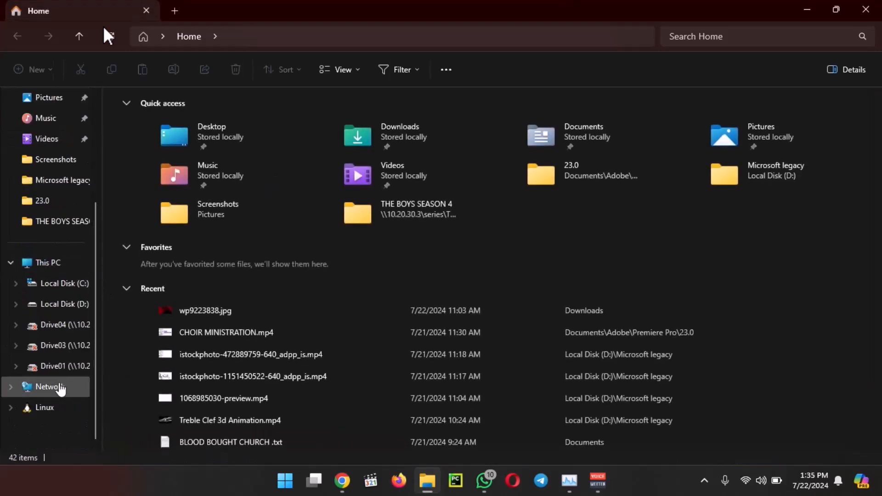
pyautogui.rightClick(60, 388)
pyautogui.click(110, 344)
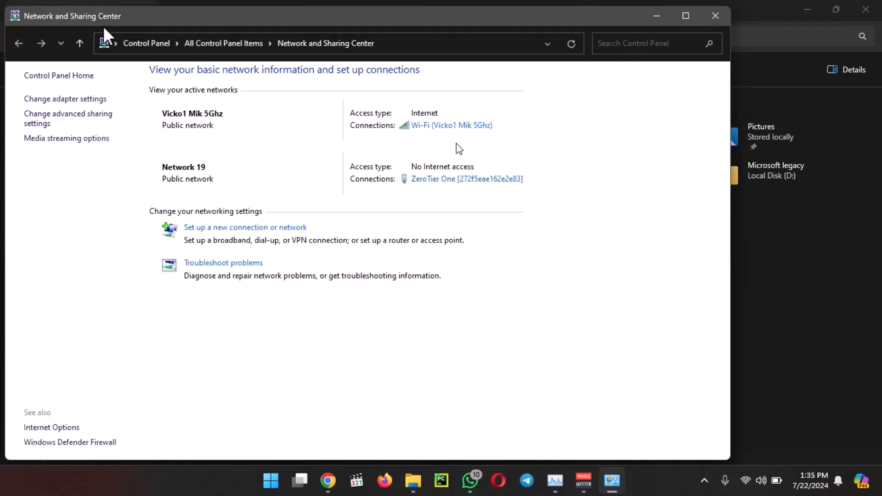
pyautogui.click(440, 131)
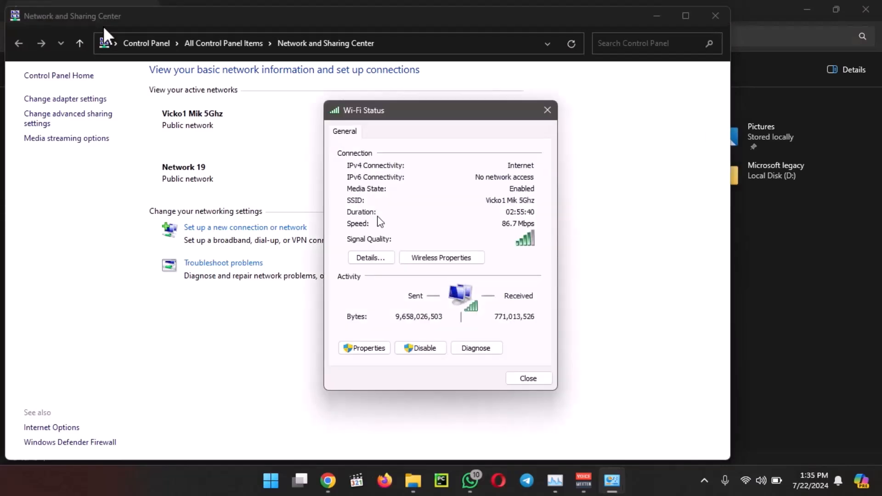
pyautogui.click(370, 257)
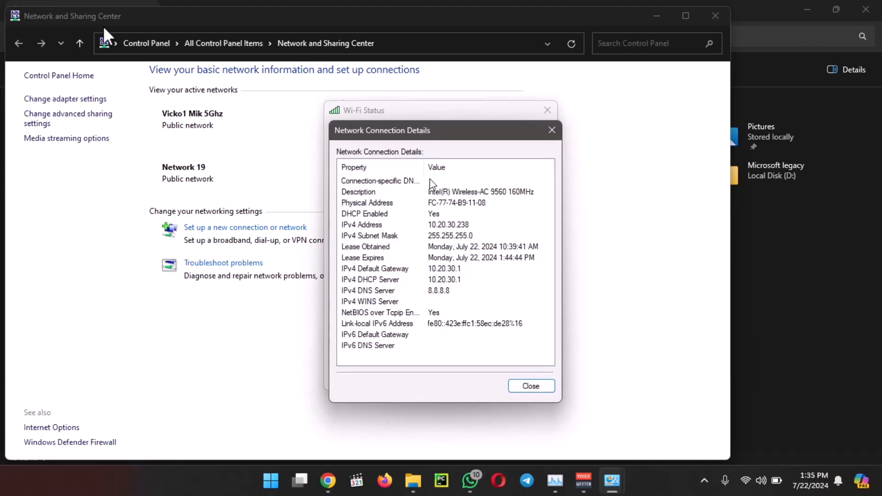
pyautogui.click(553, 130)
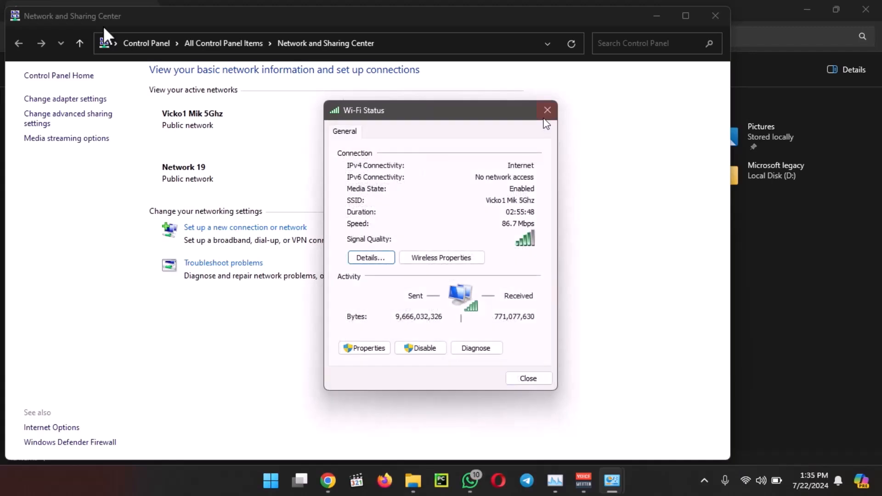
pyautogui.click(547, 111)
pyautogui.click(758, 14)
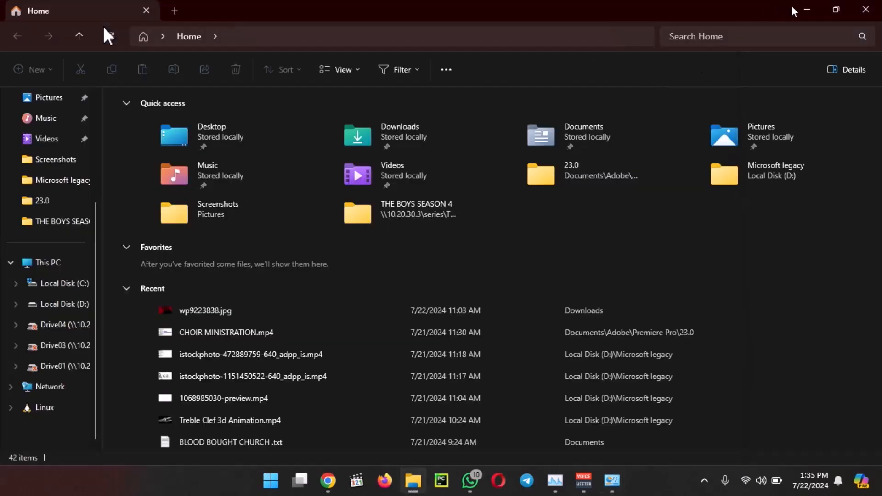
pyautogui.click(807, 9)
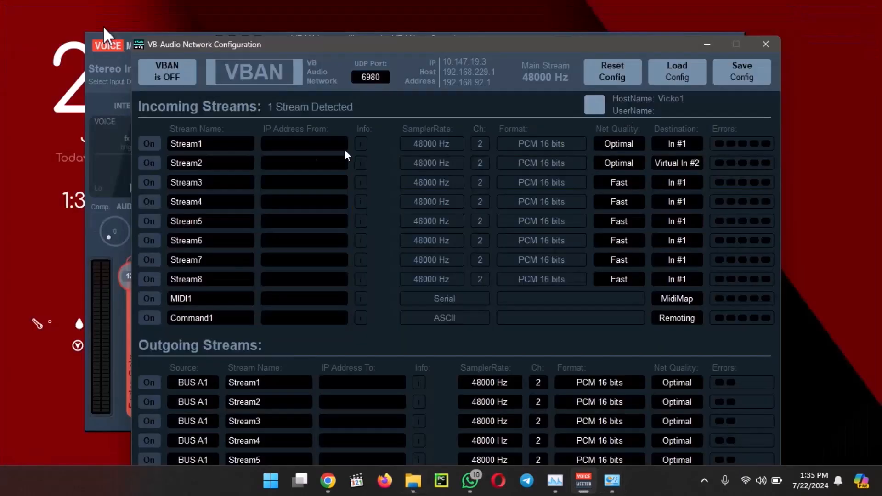
# - Set the source IP address of incoming Stream1 to 10.20.30.247 and close the VBAN configuration
pyautogui.click(302, 144)
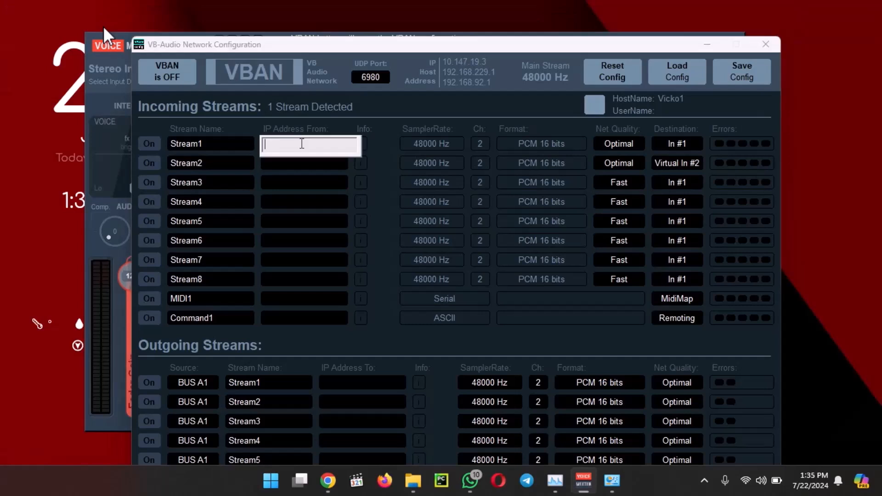
pyautogui.write('10.20.30.247')
pyautogui.press('Return')
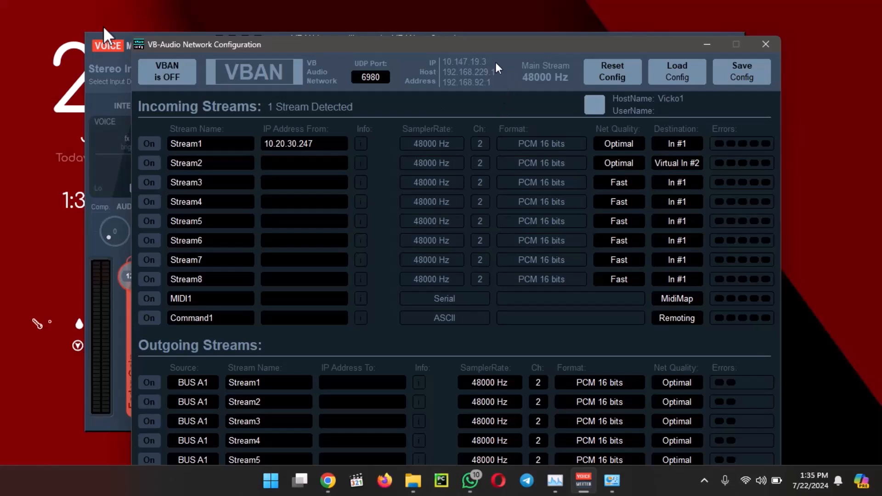
pyautogui.click(765, 46)
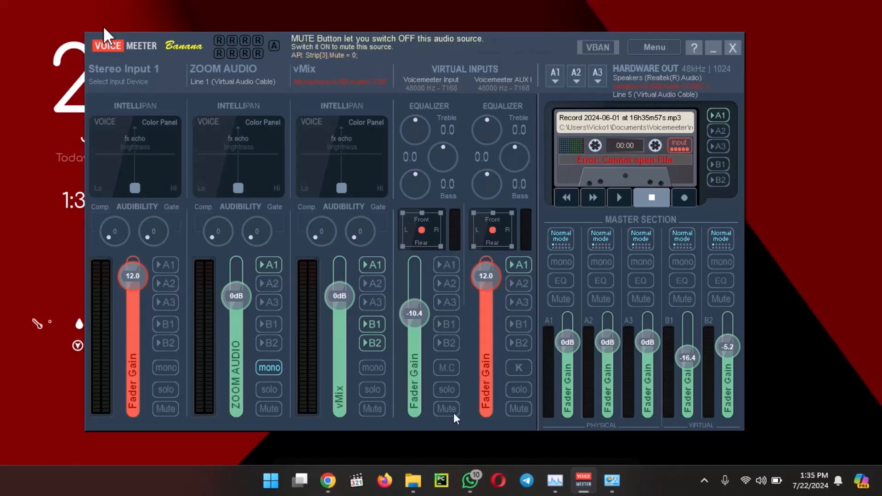
# - Lower the Stereo Input 1 fader gain and reset it to 0 dB
pyautogui.moveTo(136, 282); pyautogui.dragTo(133, 326)
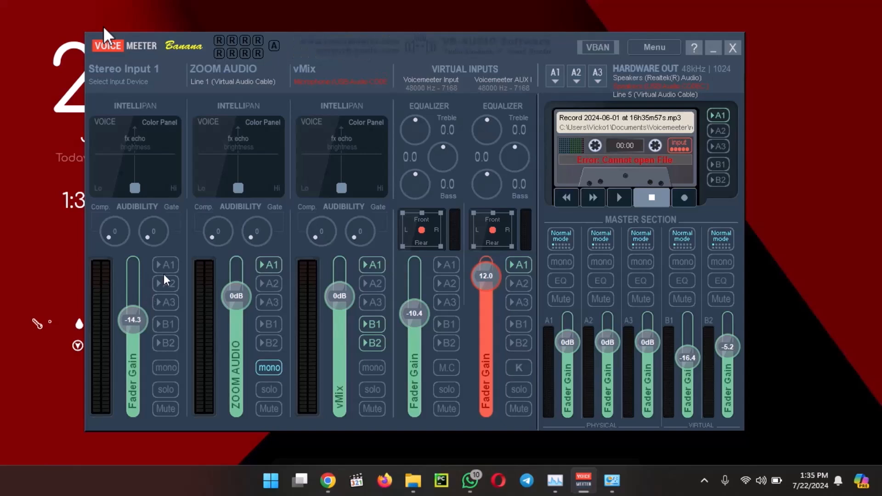
pyautogui.rightClick(138, 324)
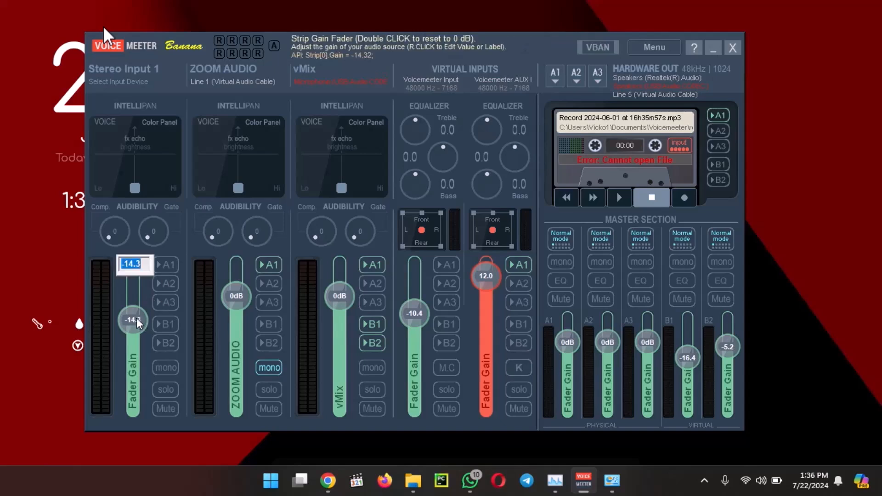
pyautogui.doubleClick(137, 324)
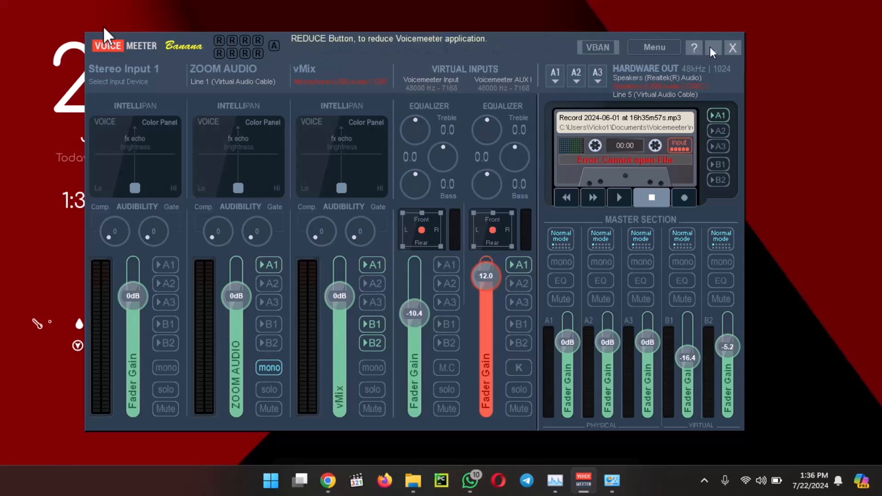
# - Enable incoming Stream1 and turn VBAN on, then minimize the VBAN configuration window
pyautogui.click(597, 47)
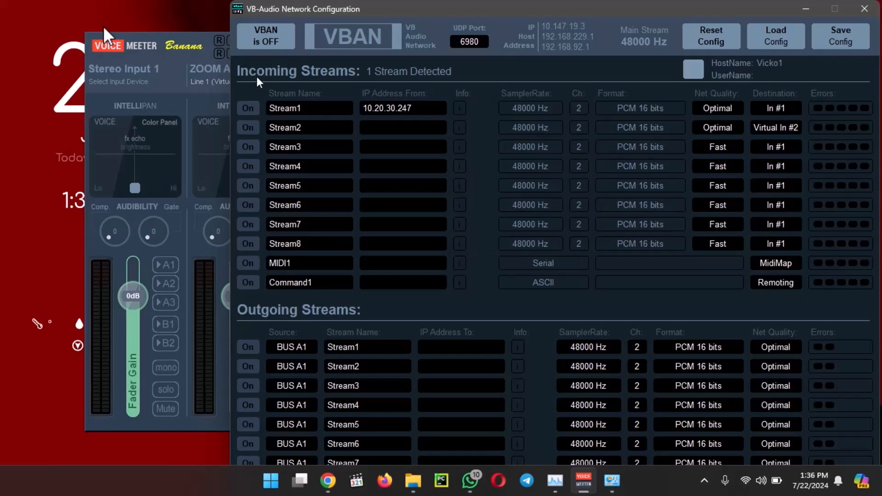
pyautogui.click(251, 108)
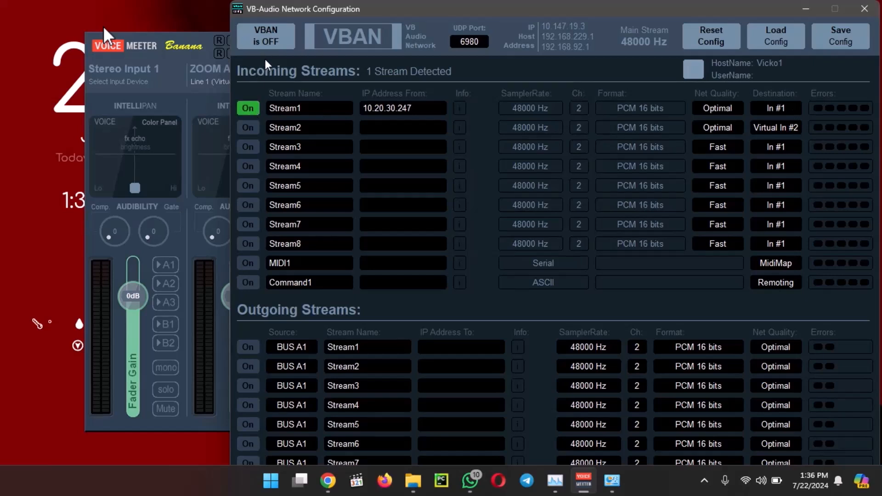
pyautogui.click(266, 45)
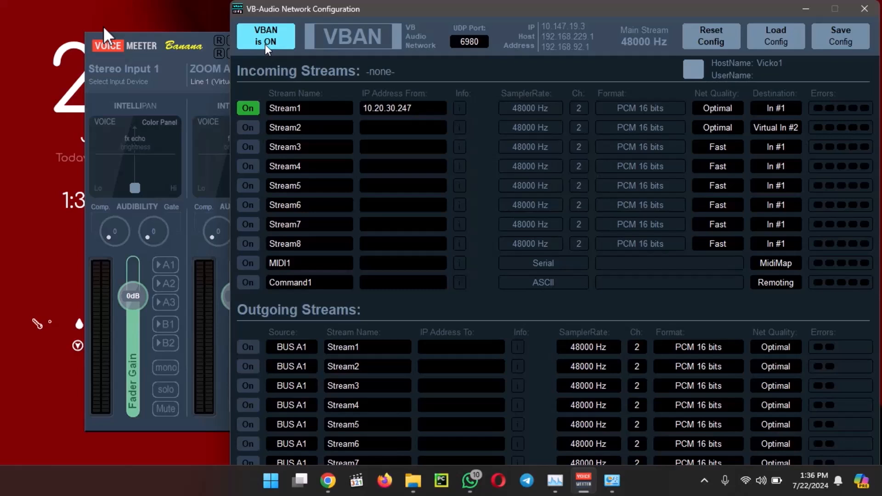
pyautogui.moveTo(507, 12); pyautogui.dragTo(400, 55)
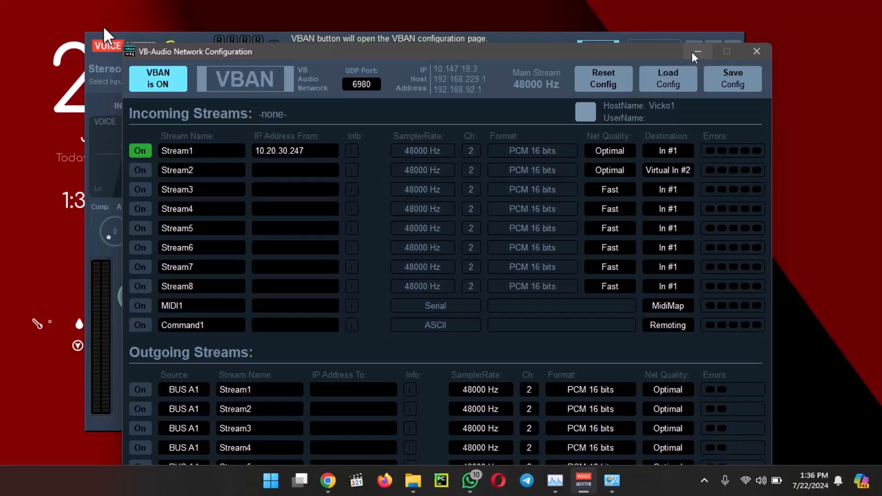
pyautogui.click(696, 51)
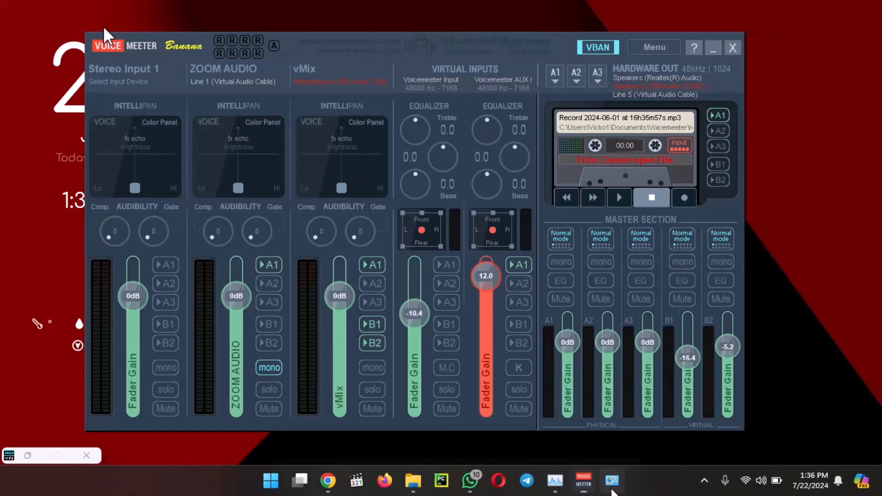
# - Recheck the Wi-Fi adapter's IPv4 address in Network and Sharing Center, close it and minimize Voicemeeter
pyautogui.click(612, 480)
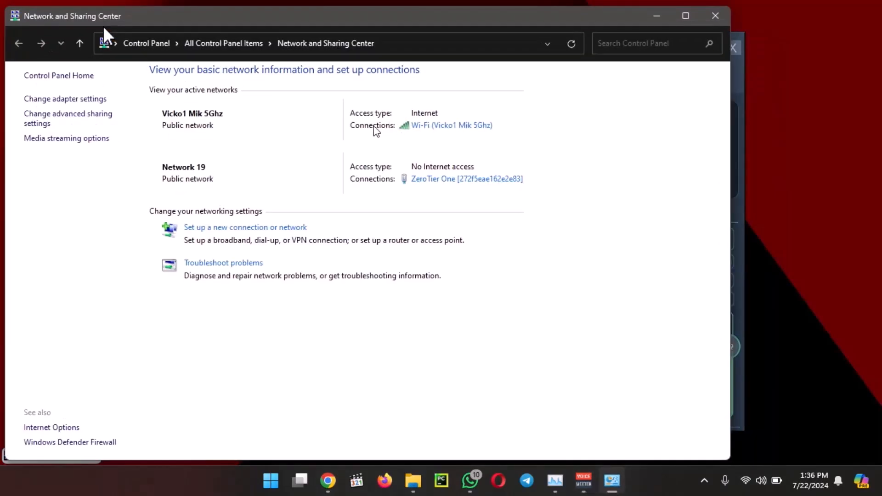
pyautogui.click(436, 127)
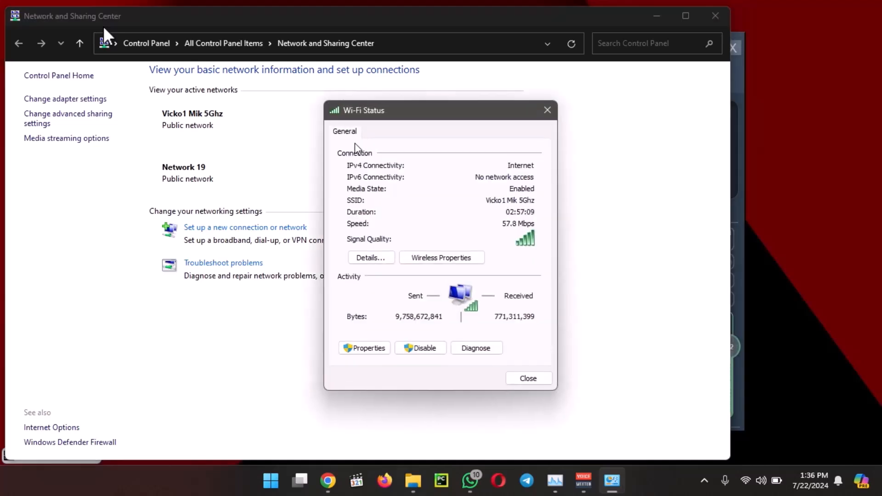
pyautogui.click(373, 258)
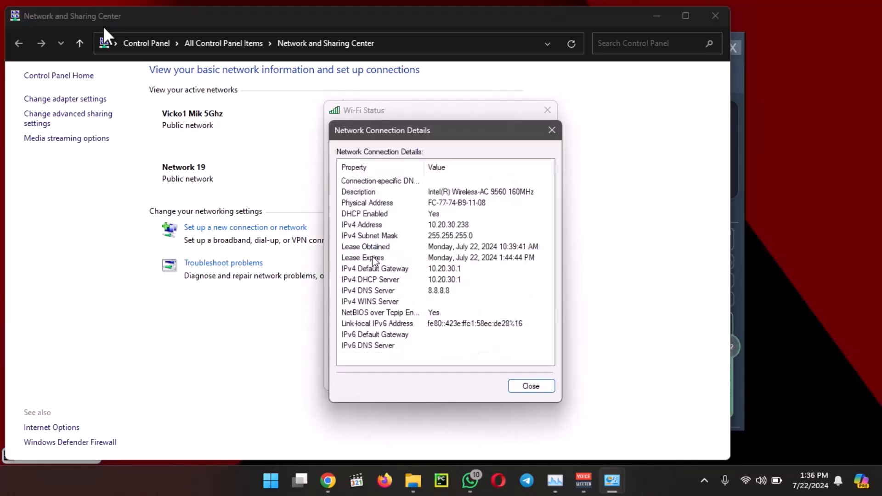
pyautogui.click(551, 130)
pyautogui.click(547, 111)
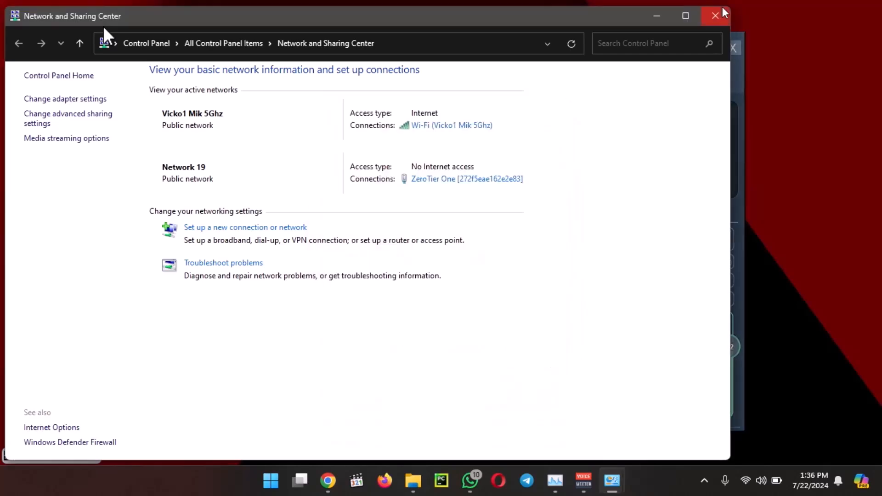
pyautogui.click(722, 11)
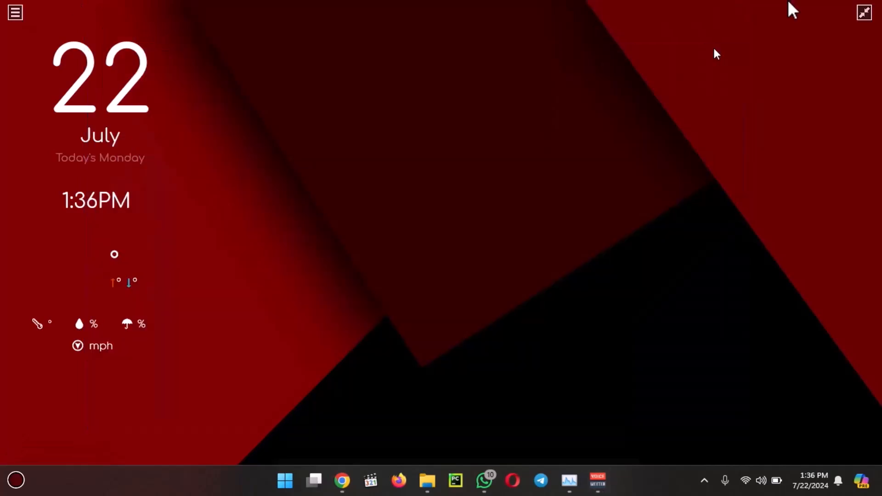
pyautogui.click(714, 49)
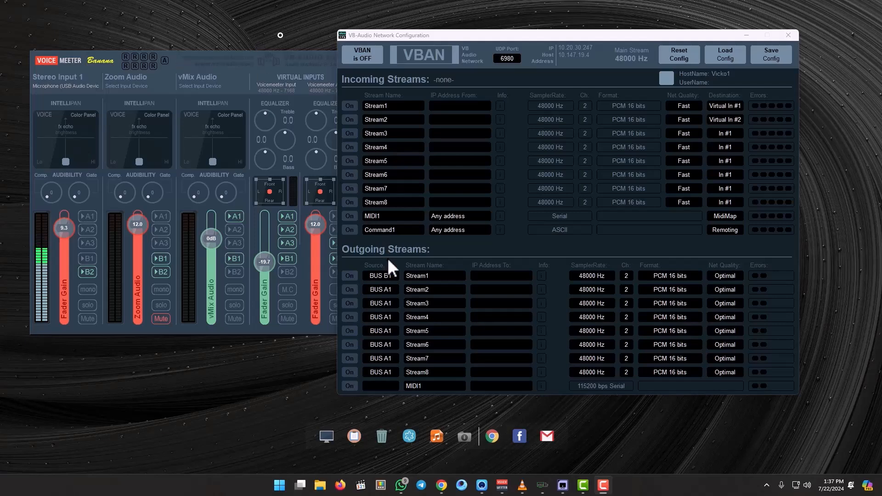
# - On the first computer, set outgoing Stream1's destination IP to 10.20.30.238 and switch on both the stream and VBAN
pyautogui.click(498, 275)
pyautogui.write('10')
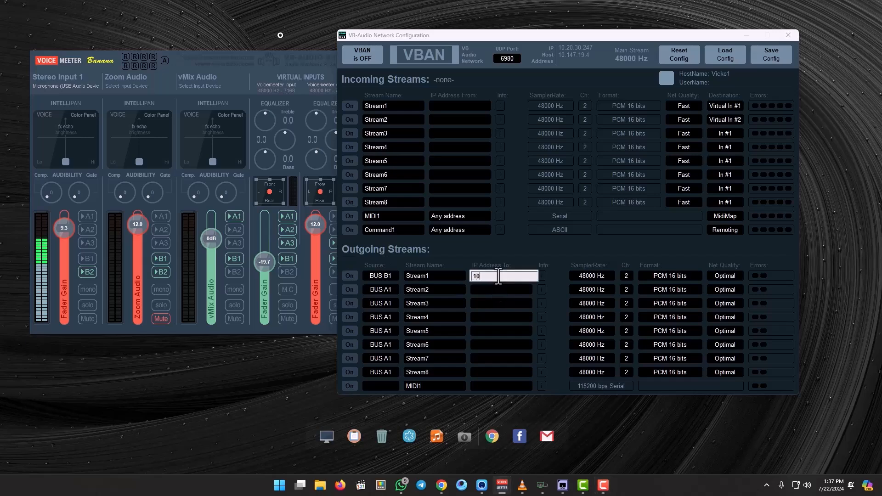
pyautogui.write('.20.30.3')
pyautogui.press('Return')
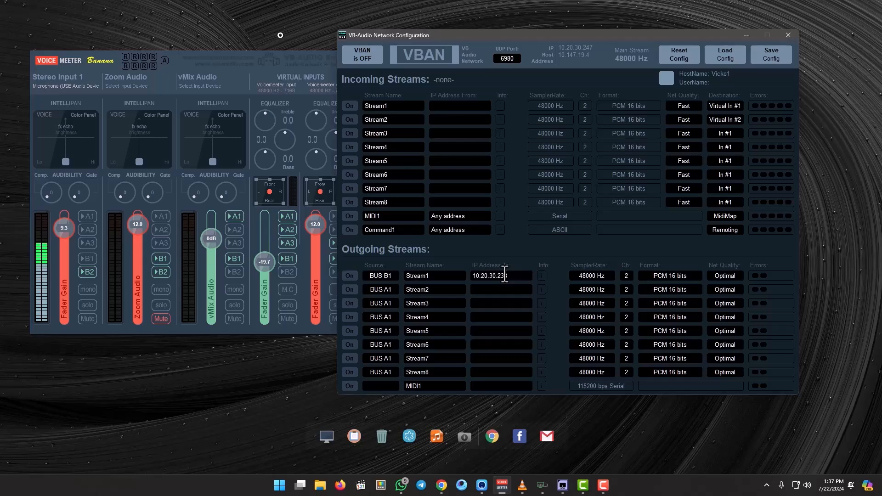
pyautogui.click(351, 273)
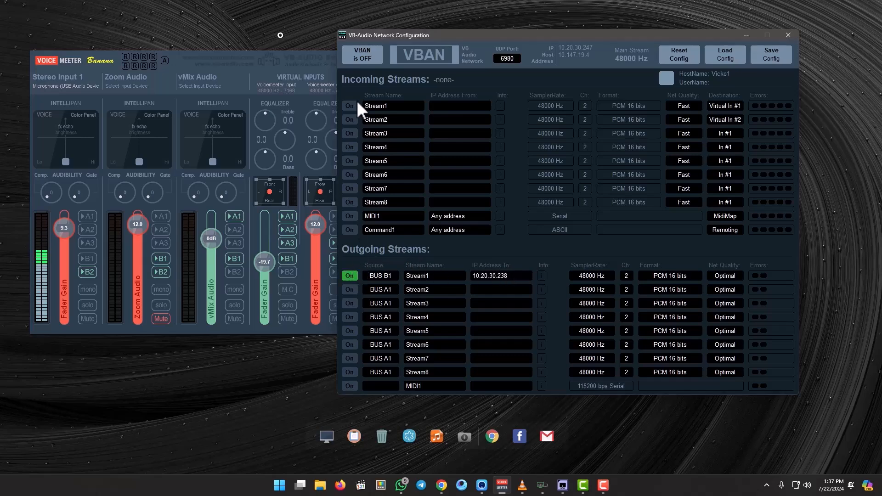
pyautogui.click(367, 53)
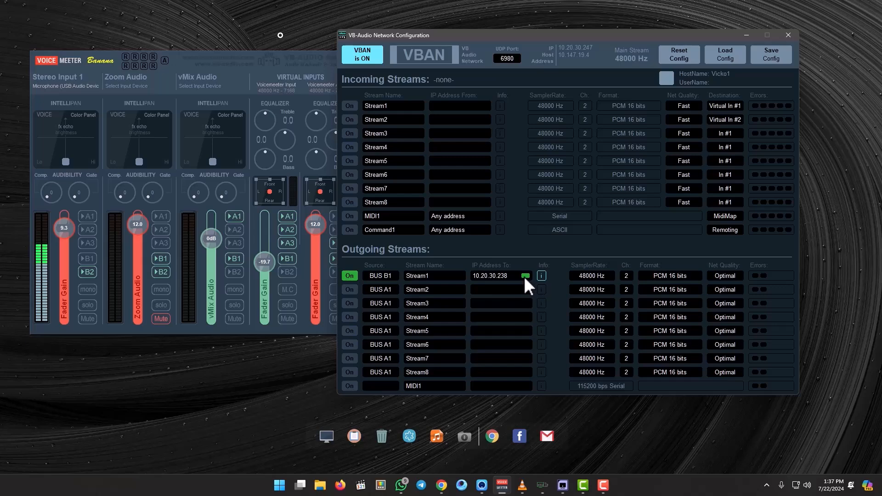
# - Move the VBAN window clear of the virtual input strips and switch off bus B2 for Stereo Input 1
pyautogui.click(231, 78)
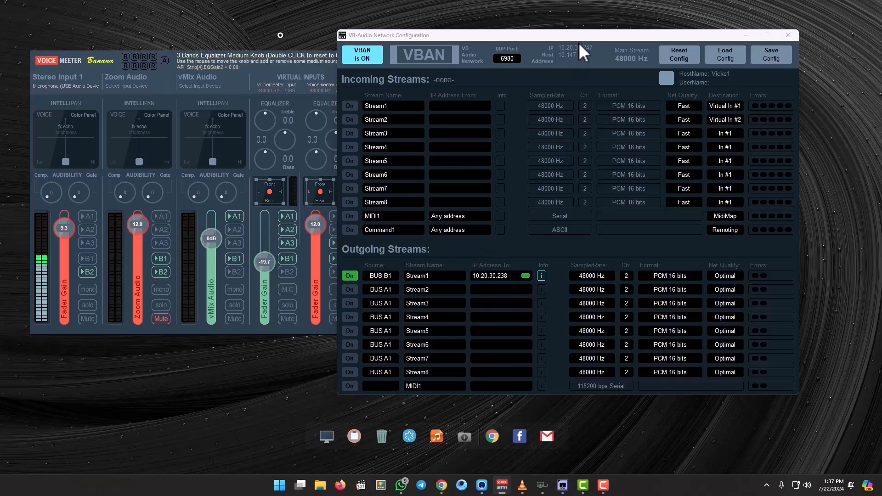
pyautogui.moveTo(577, 37); pyautogui.dragTo(651, 37)
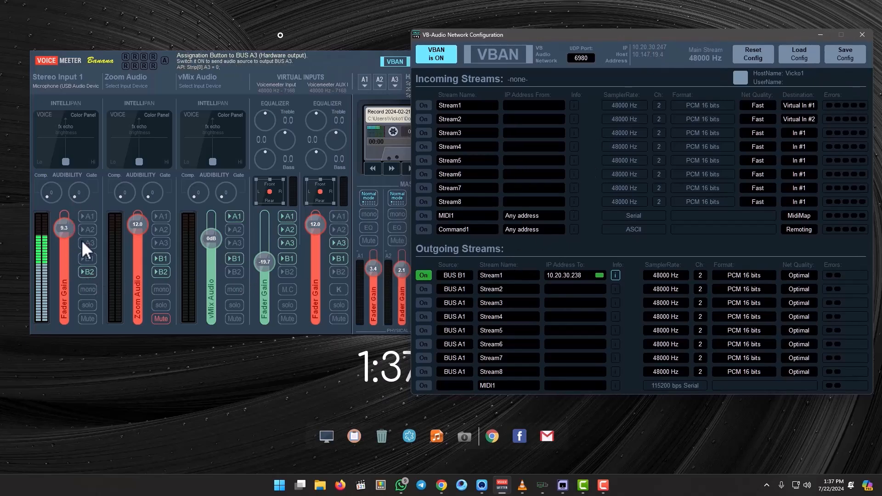
pyautogui.click(85, 271)
# - Play the "Embrace" track in YouTube from near its start, then switch off bus A3 for the Voicemeeter AUX input
pyautogui.click(441, 485)
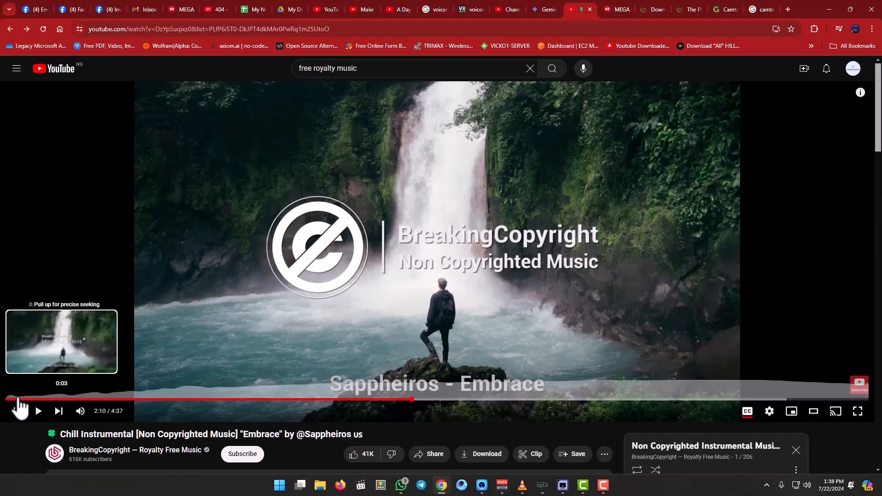
pyautogui.click(12, 400)
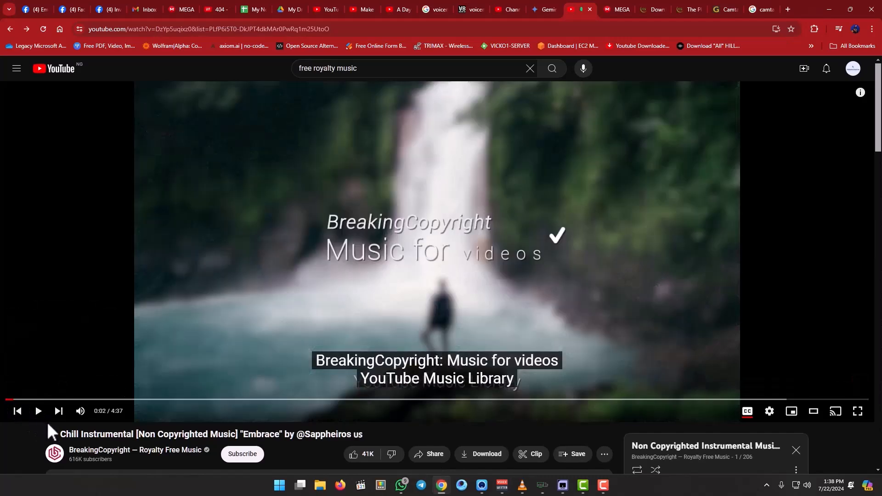
pyautogui.click(39, 413)
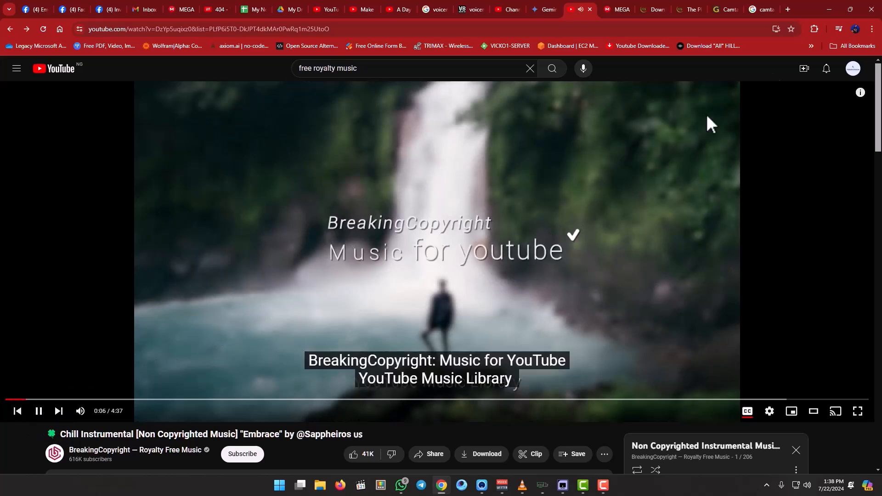
pyautogui.click(828, 10)
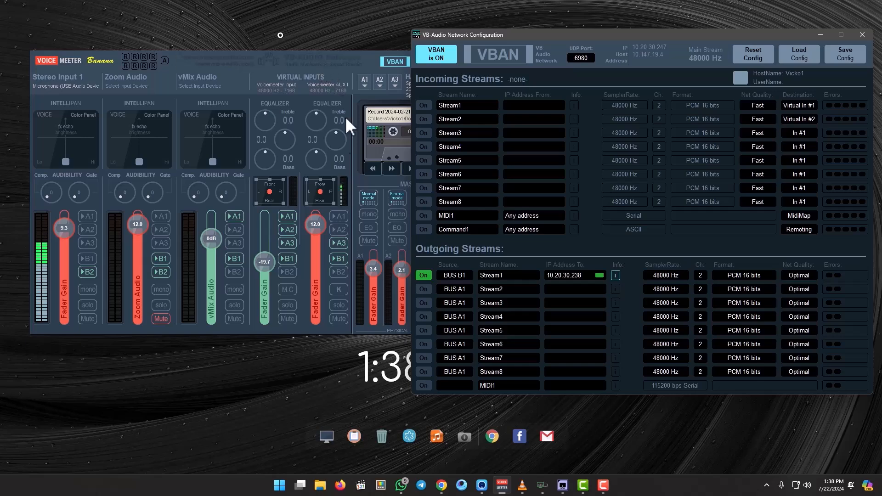
pyautogui.click(340, 247)
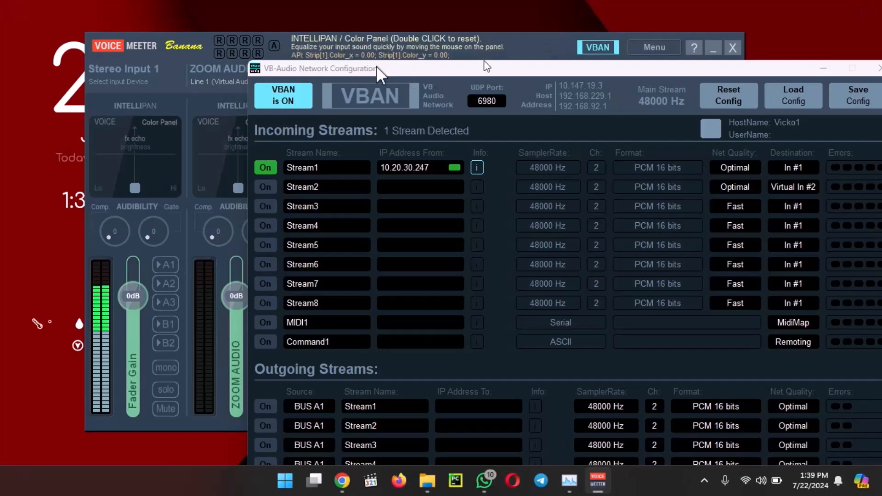
# - On the second computer, close the VBAN configuration window and route Stereo Input 1 to bus A1
pyautogui.moveTo(484, 67); pyautogui.dragTo(363, 77)
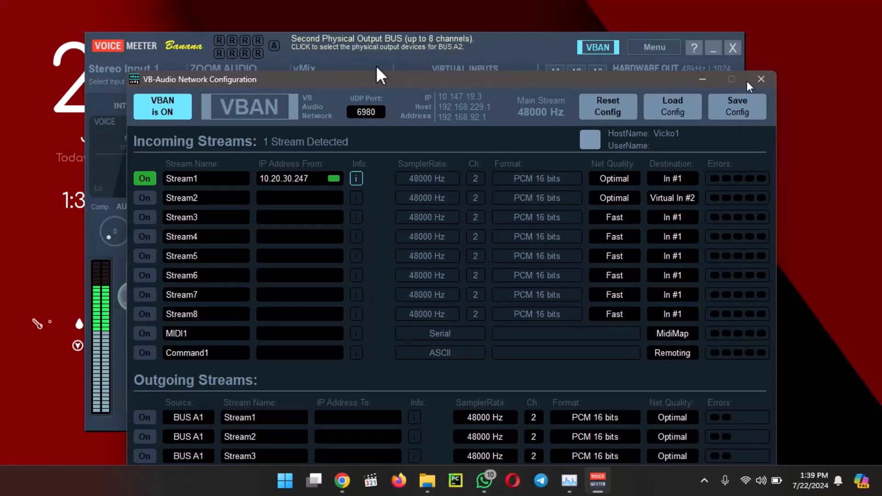
pyautogui.click(761, 79)
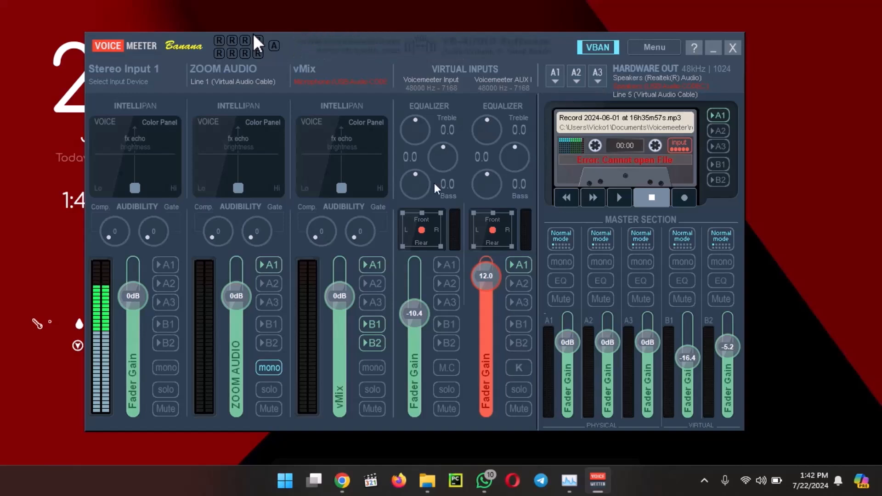
pyautogui.click(168, 266)
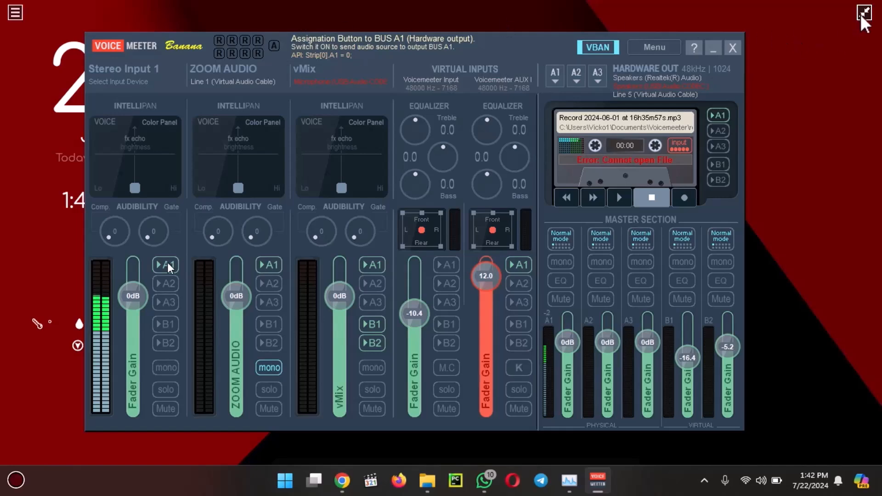
# - Take the NDI view of the second computer out of full screen and restart the YouTube track from near its start
pyautogui.click(864, 14)
pyautogui.moveTo(772, 7); pyautogui.dragTo(214, 131)
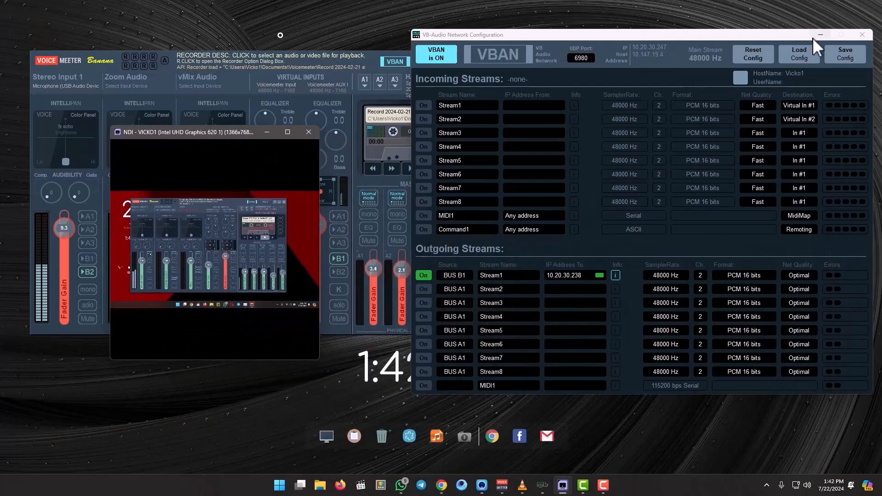
pyautogui.click(444, 487)
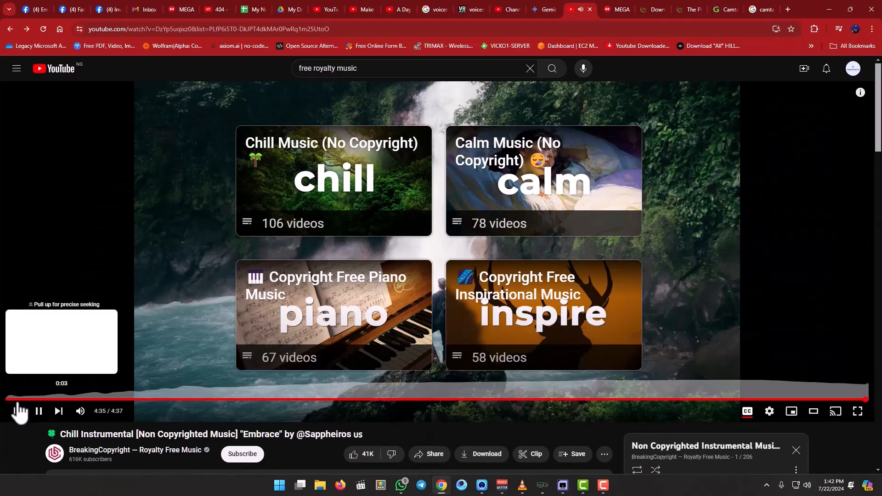
pyautogui.click(15, 400)
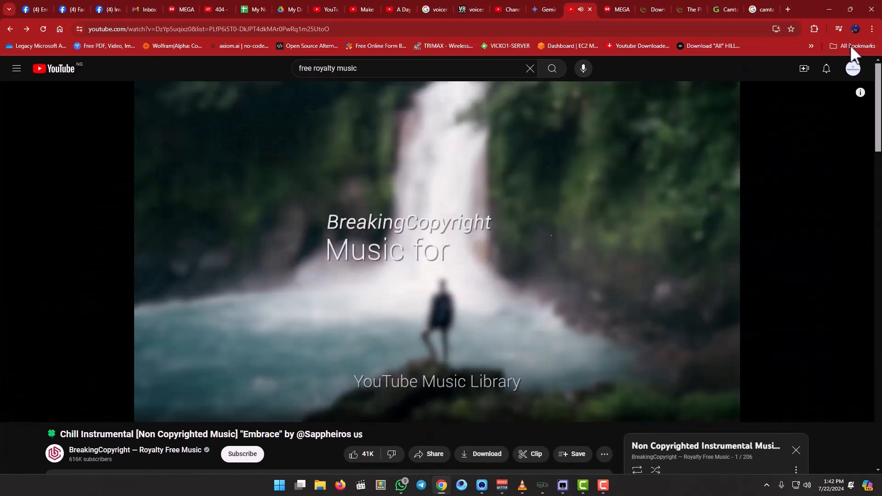
pyautogui.click(829, 9)
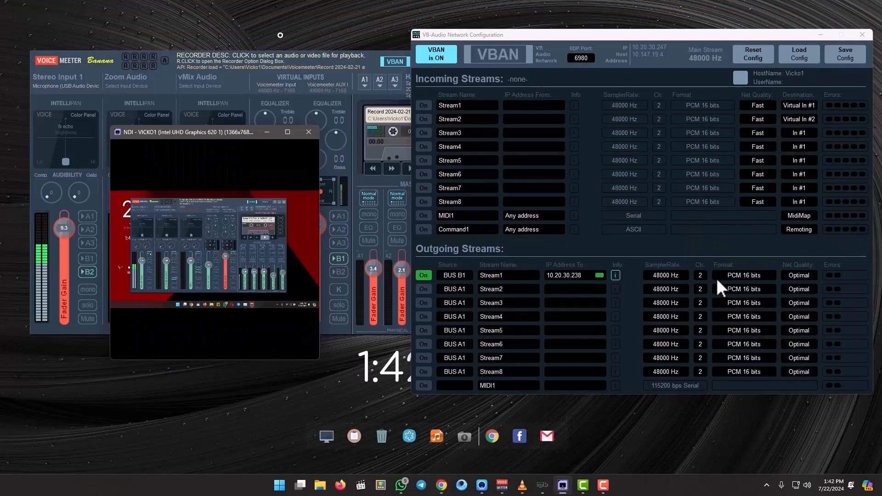
# - Close the first computer's VBAN configuration window and switch on bus A3 for the Voicemeeter AUX input
pyautogui.click(858, 36)
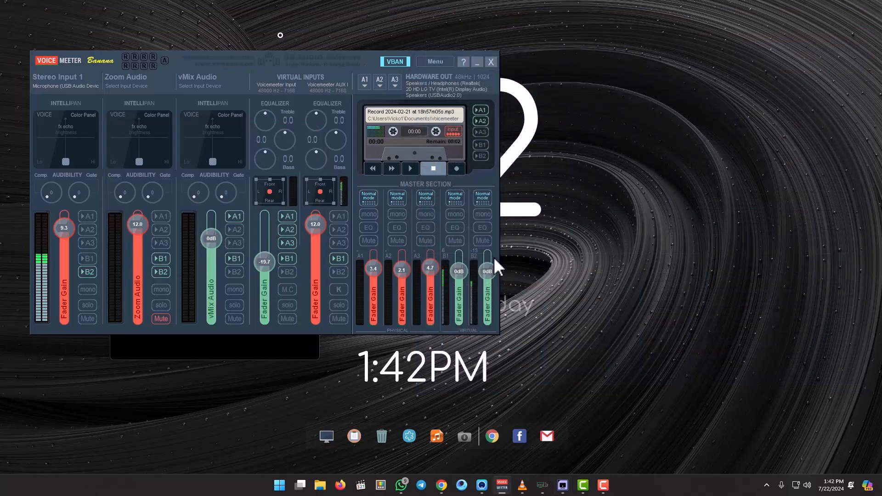
pyautogui.click(337, 246)
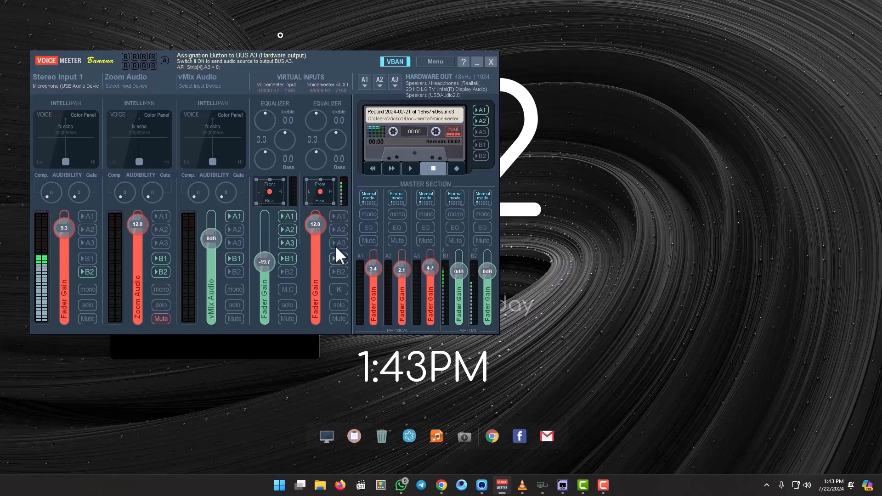
pyautogui.click(335, 246)
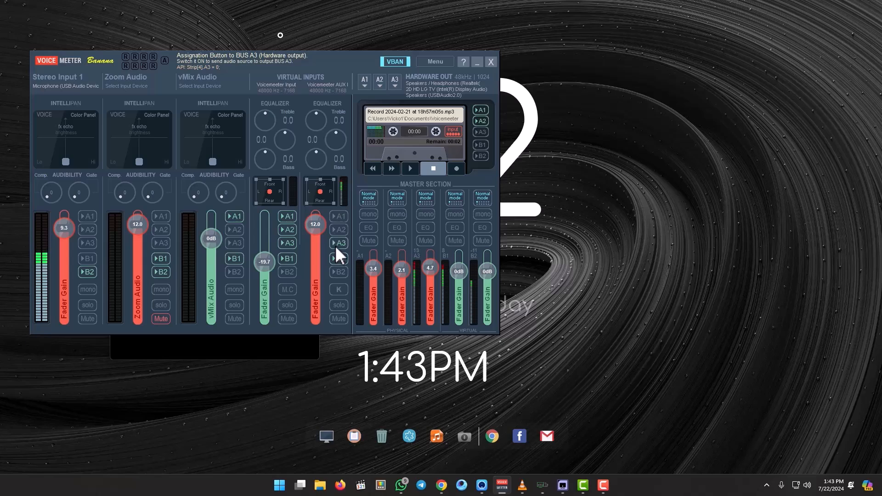